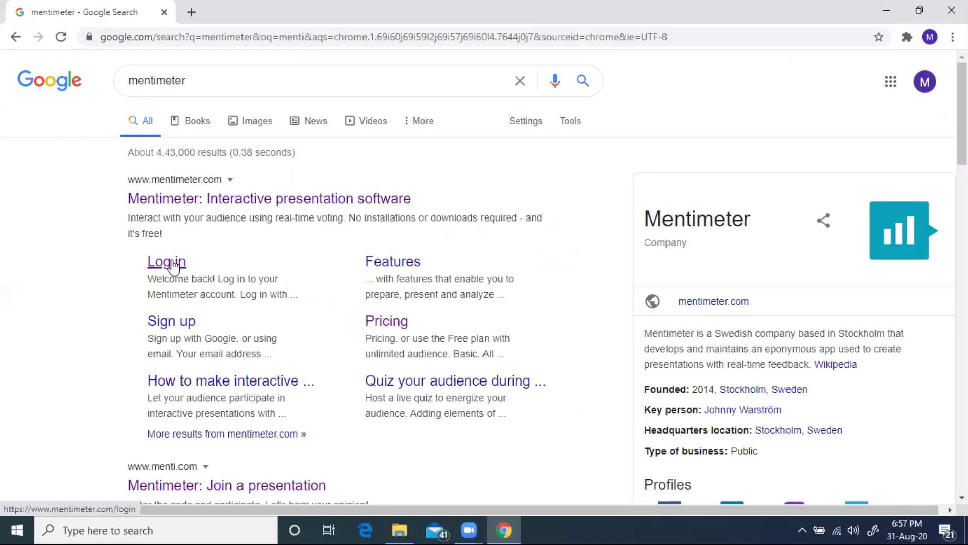
Log in to Mentimeter with the saved account details and create a folder named Business Studies Plus Two.
{"action": "left_click", "coordinate": [172, 265]}
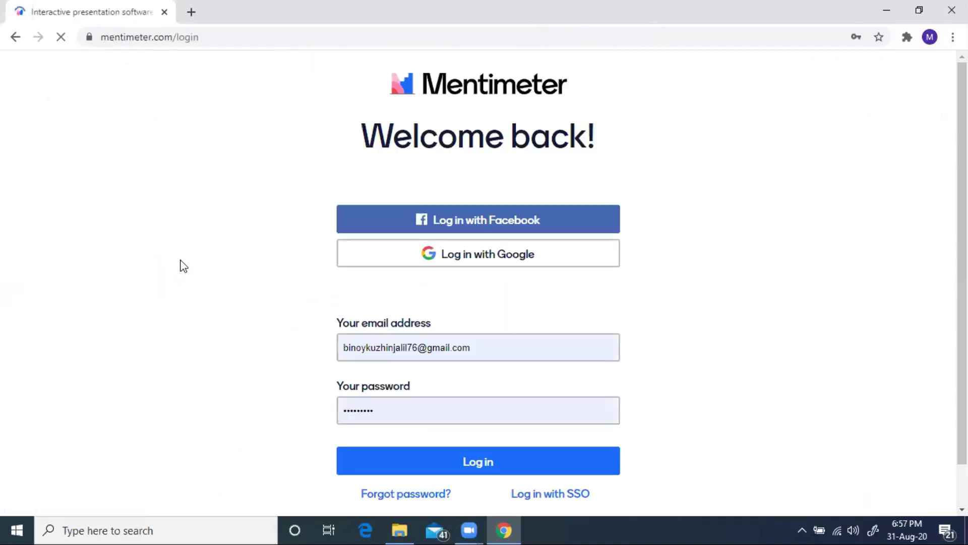
{"action": "left_click", "coordinate": [478, 460]}
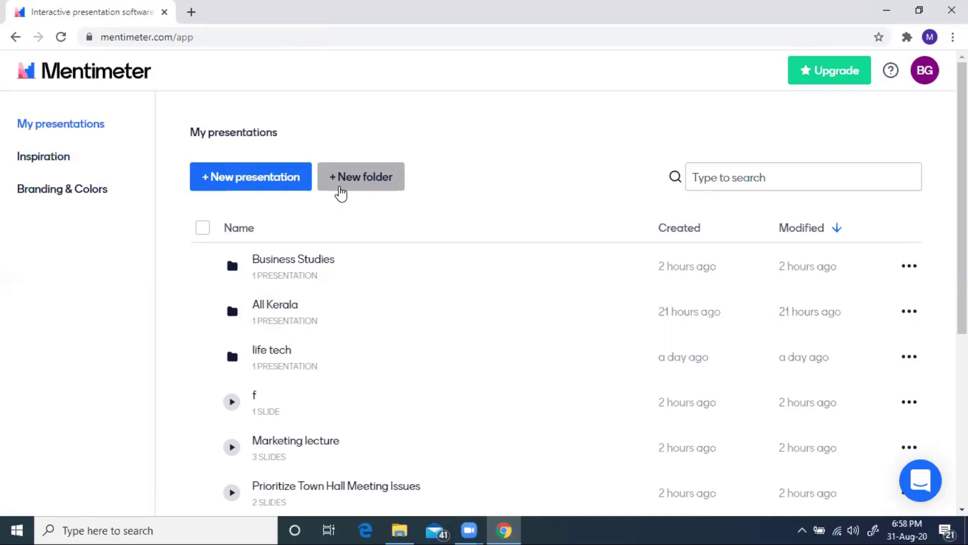
{"action": "left_click", "coordinate": [341, 193]}
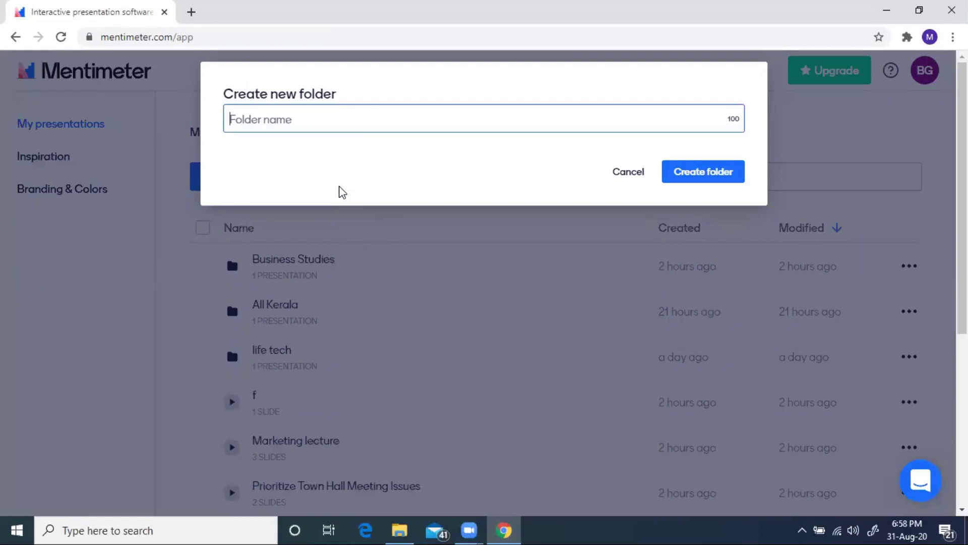
{"action": "type", "text": "Business Studies Plus Two"}
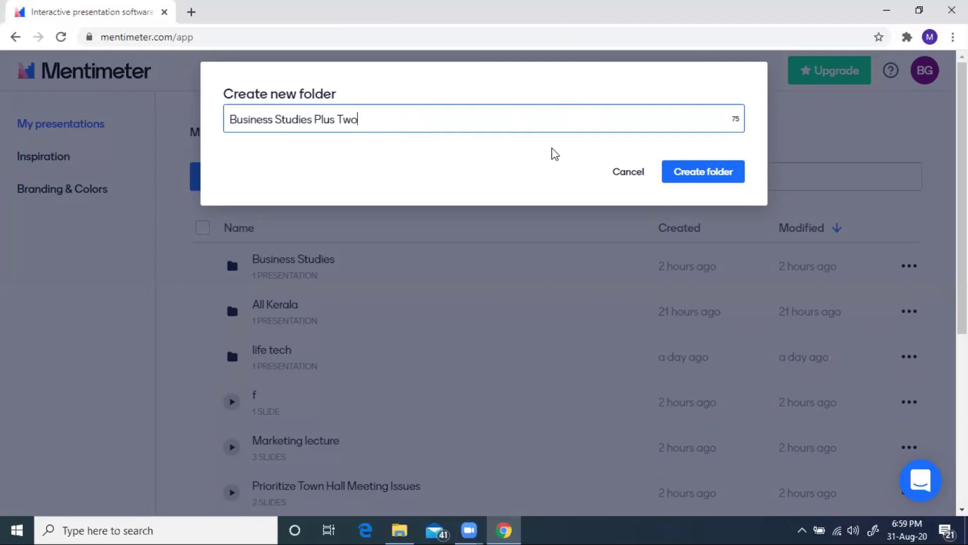
{"action": "left_click", "coordinate": [686, 175]}
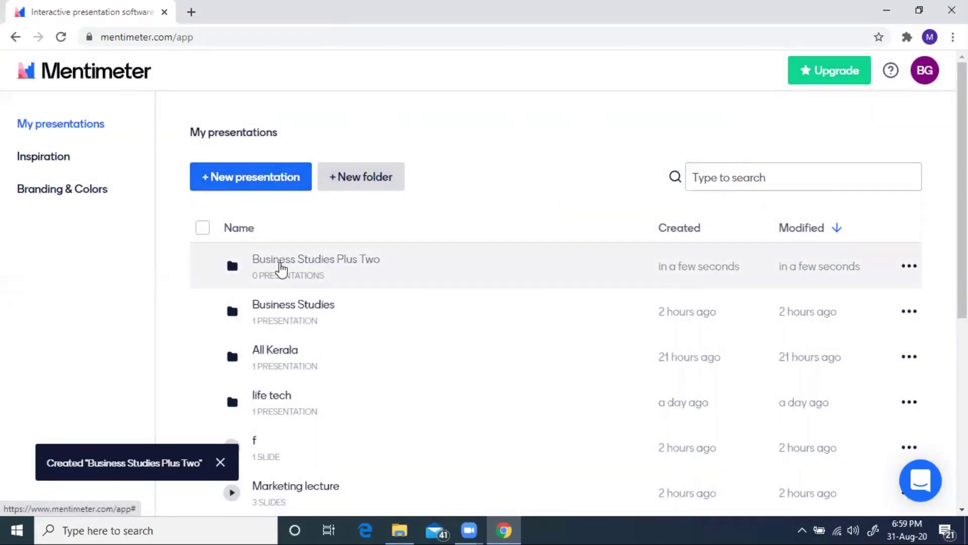
Create a presentation named Chapter-1 inside the Business Studies Plus Two folder.
{"action": "left_click", "coordinate": [281, 267]}
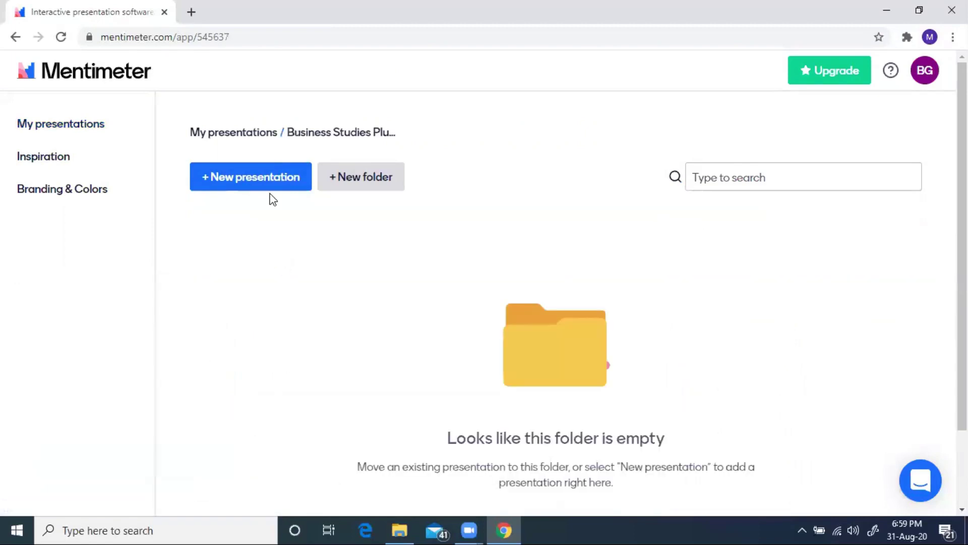
{"action": "left_click", "coordinate": [261, 179]}
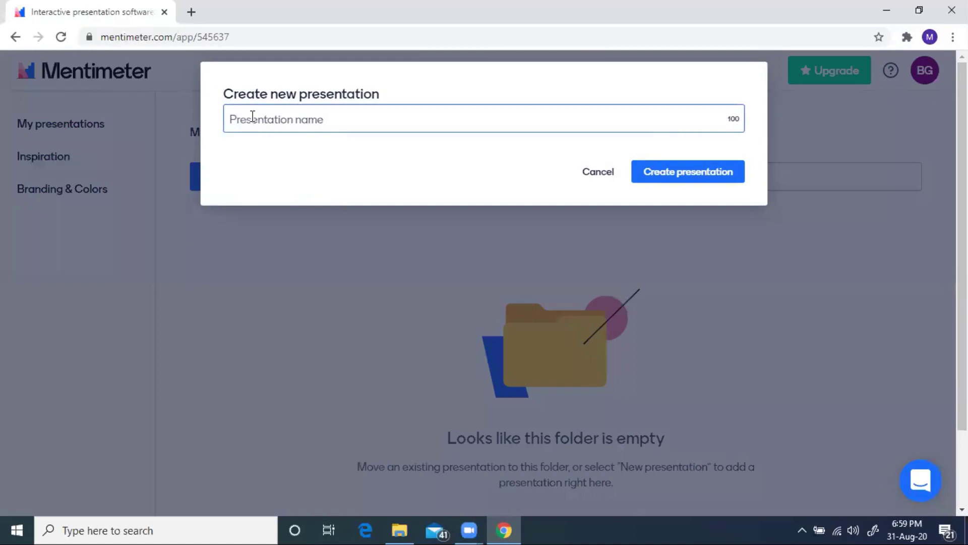
{"action": "type", "text": "Chapter-1"}
{"action": "left_click", "coordinate": [710, 171]}
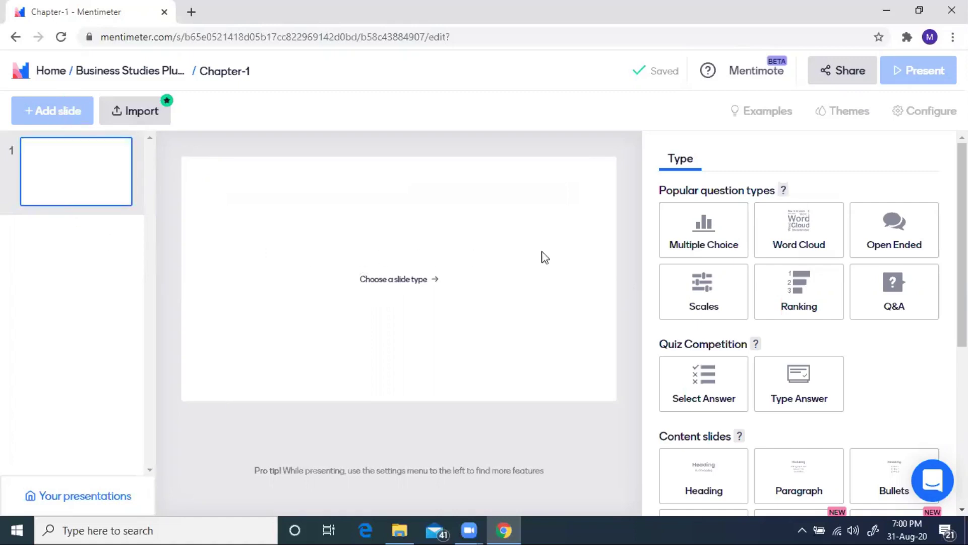
Make the first slide a Multiple Choice question.
{"action": "left_click", "coordinate": [696, 238]}
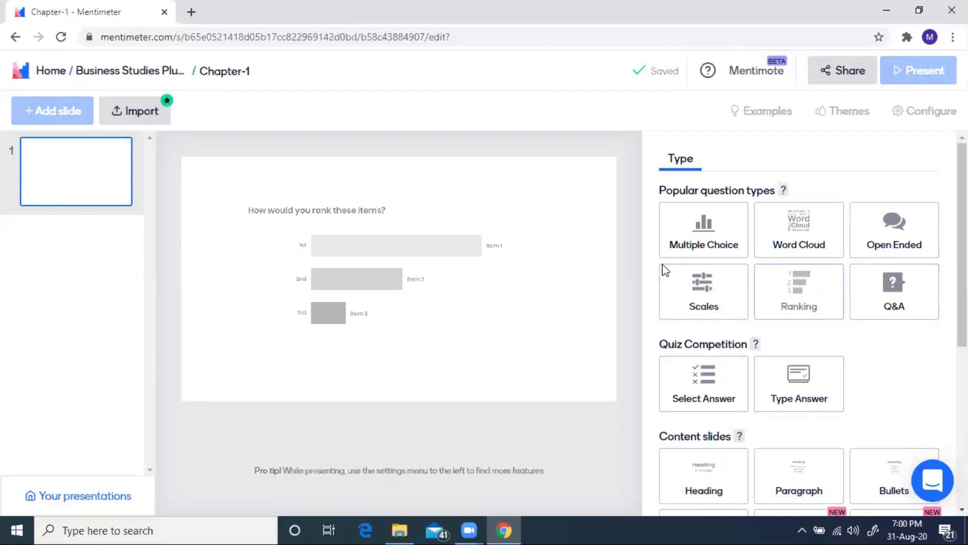
{"action": "left_click", "coordinate": [530, 248]}
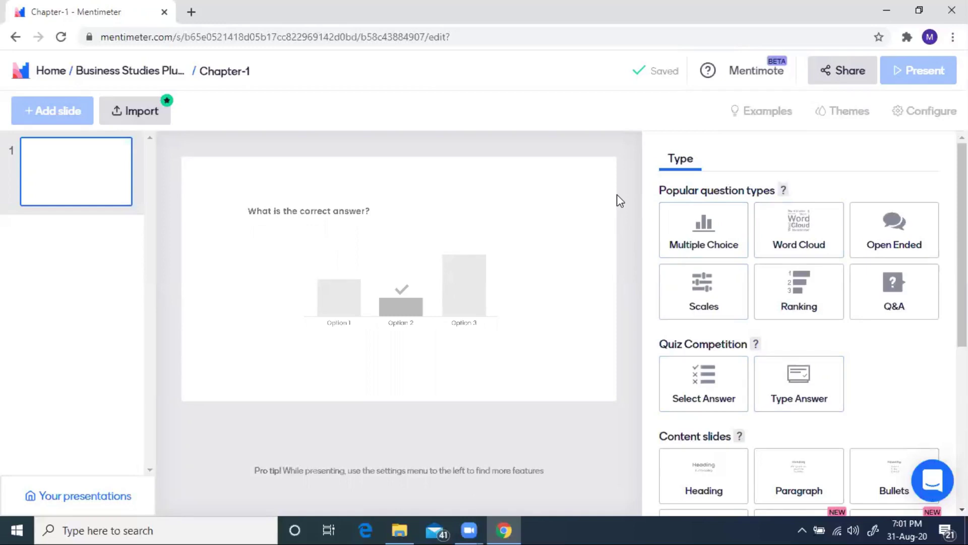
{"action": "left_click", "coordinate": [699, 219]}
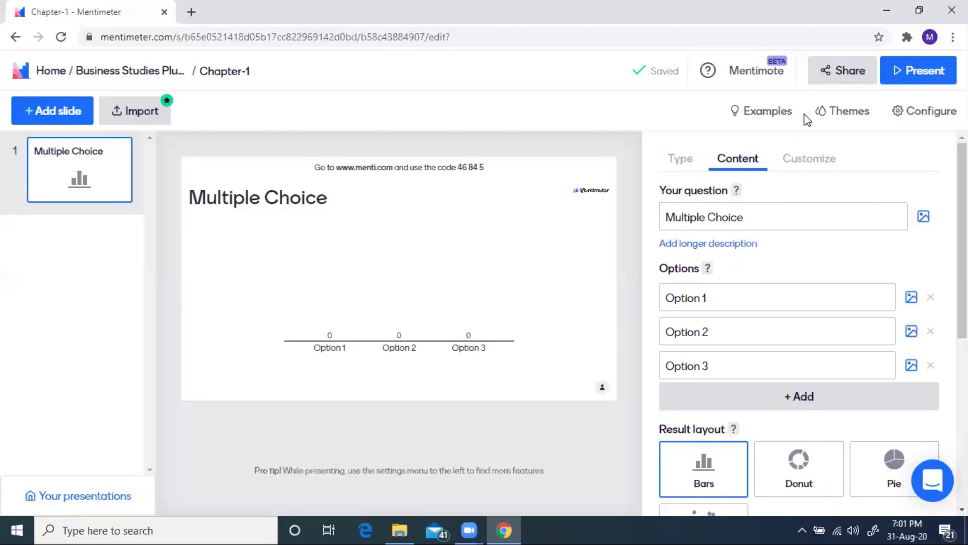
Apply the Barbershop theme to the presentation and set its pace to Audience pace.
{"action": "left_click", "coordinate": [848, 119]}
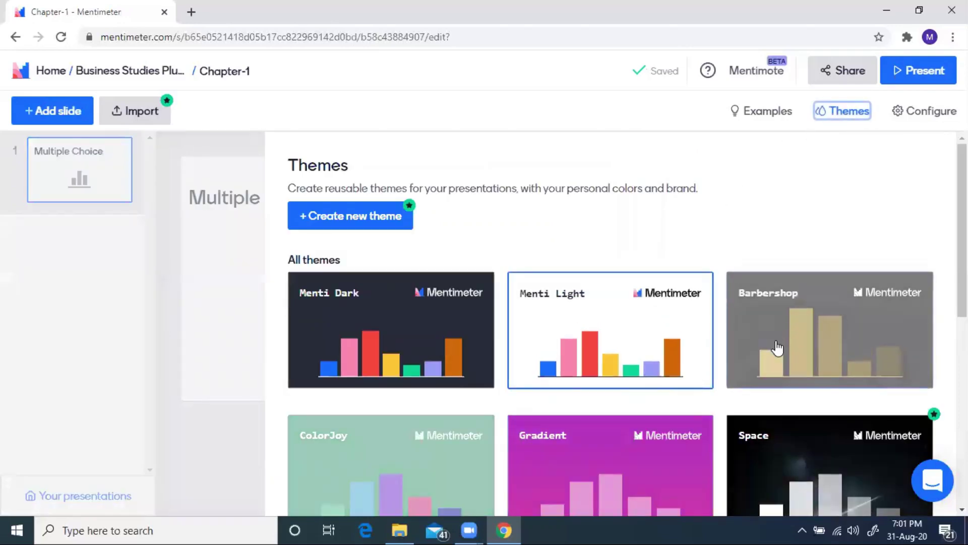
{"action": "left_click", "coordinate": [766, 329]}
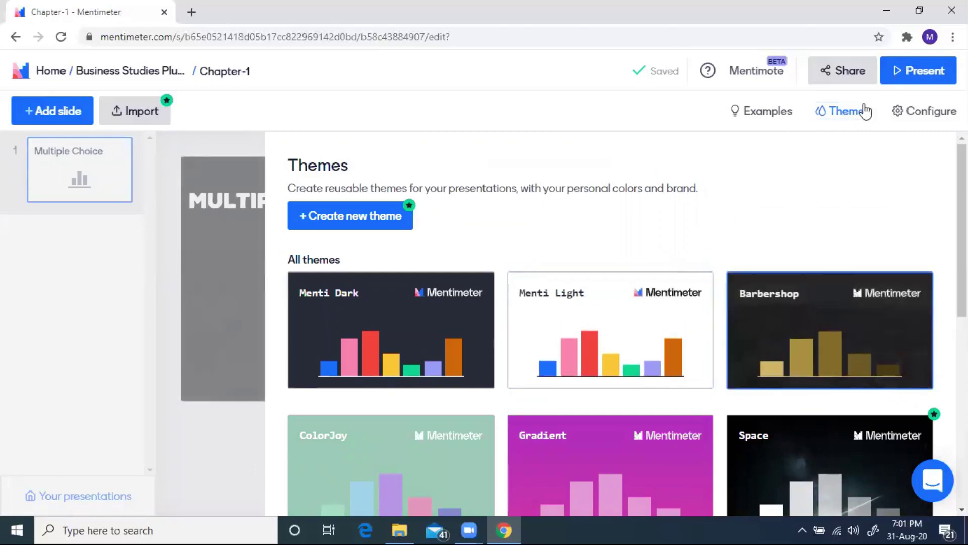
{"action": "left_click", "coordinate": [924, 116]}
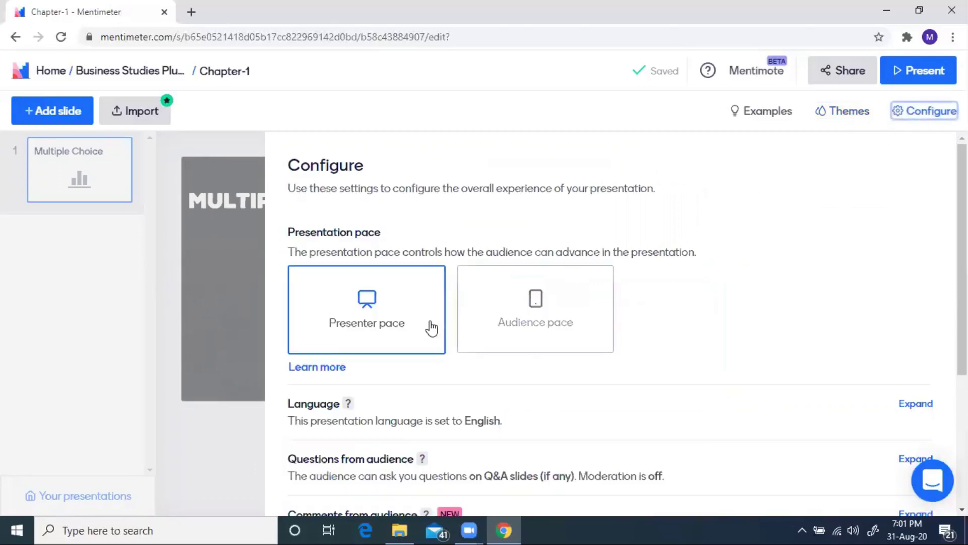
{"action": "left_click", "coordinate": [538, 330]}
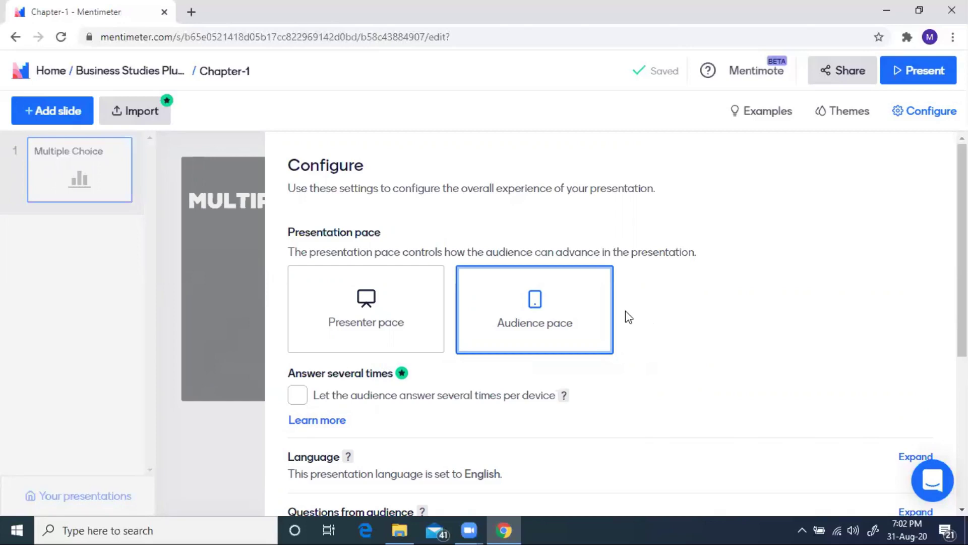
{"action": "left_click", "coordinate": [191, 141]}
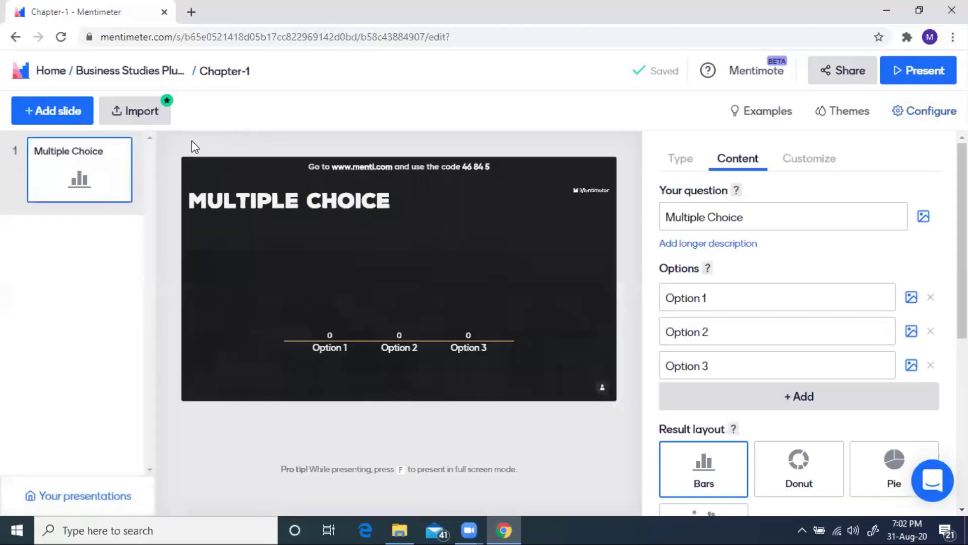
Set the slide's question to "Who is the father of 'Scientific Management'?".
{"action": "left_click", "coordinate": [679, 214]}
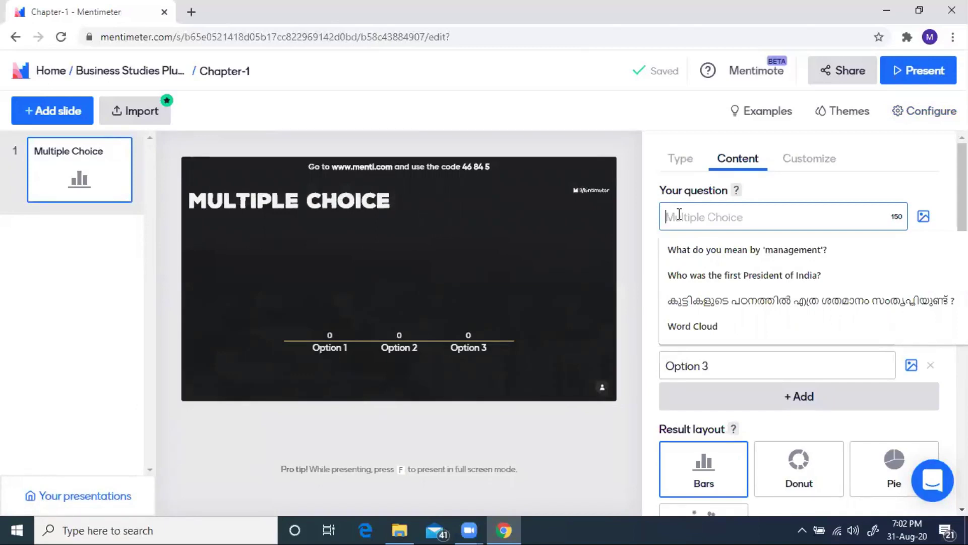
{"action": "type", "text": "Who i"}
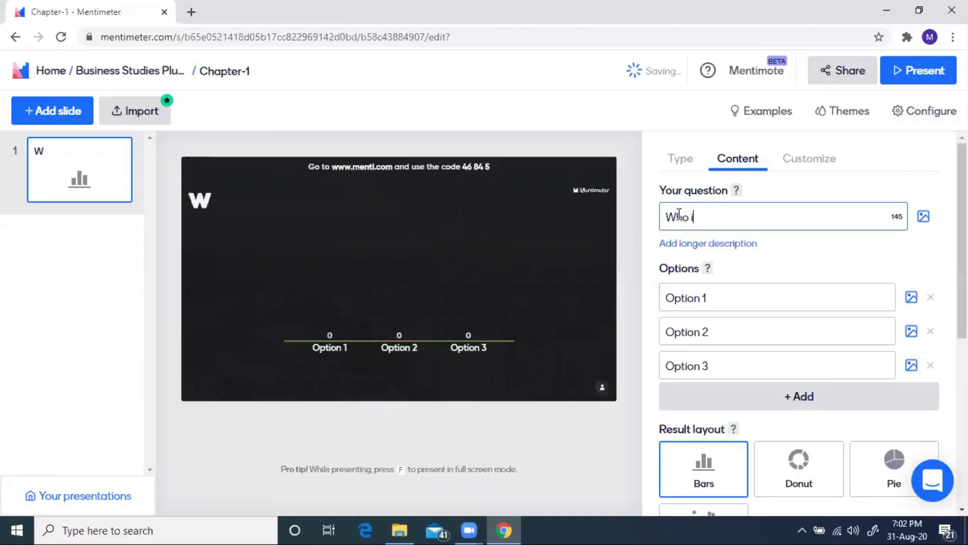
{"action": "type", "text": "s the father of Scientific ManaGEMENT"}
{"action": "key", "text": "BackSpace"}
{"action": "key", "text": "BackSpace"}
{"action": "key", "text": "BackSpace"}
{"action": "key", "text": "BackSpace"}
{"action": "key", "text": "BackSpace"}
{"action": "key", "text": "BackSpace"}
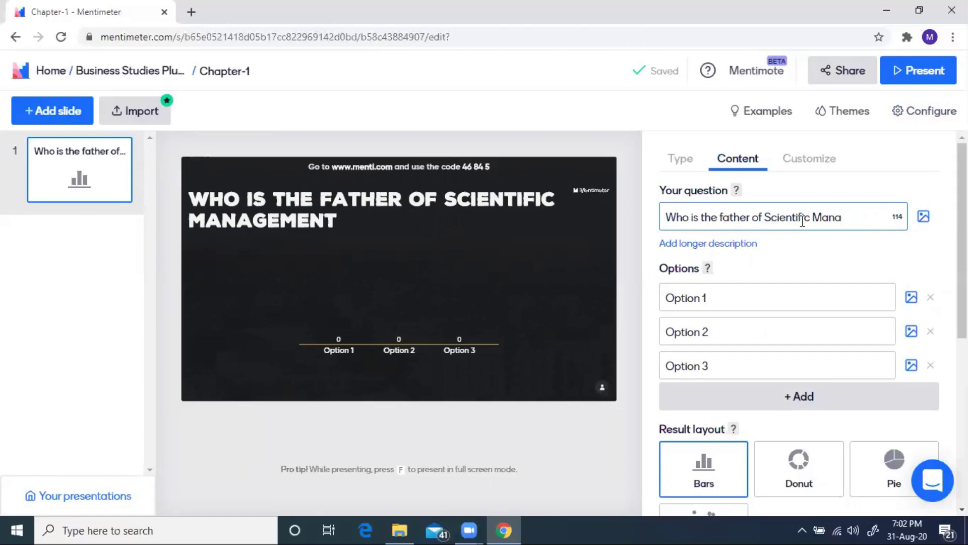
{"action": "type", "text": "GEMENT"}
{"action": "key", "text": "BackSpace"}
{"action": "key", "text": "BackSpace"}
{"action": "key", "text": "BackSpace"}
{"action": "key", "text": "BackSpace"}
{"action": "key", "text": "BackSpace"}
{"action": "key", "text": "BackSpace"}
{"action": "key", "text": "BackSpace"}
{"action": "key", "text": "BackSpace"}
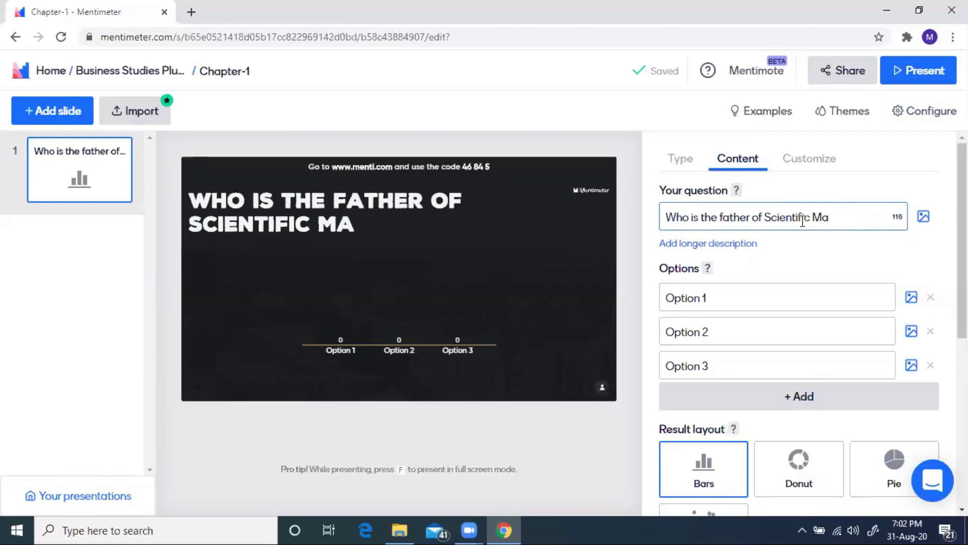
{"action": "key", "text": "ctrl+a"}
{"action": "type", "text": "Who is the father of 'Scientific Management'?"}
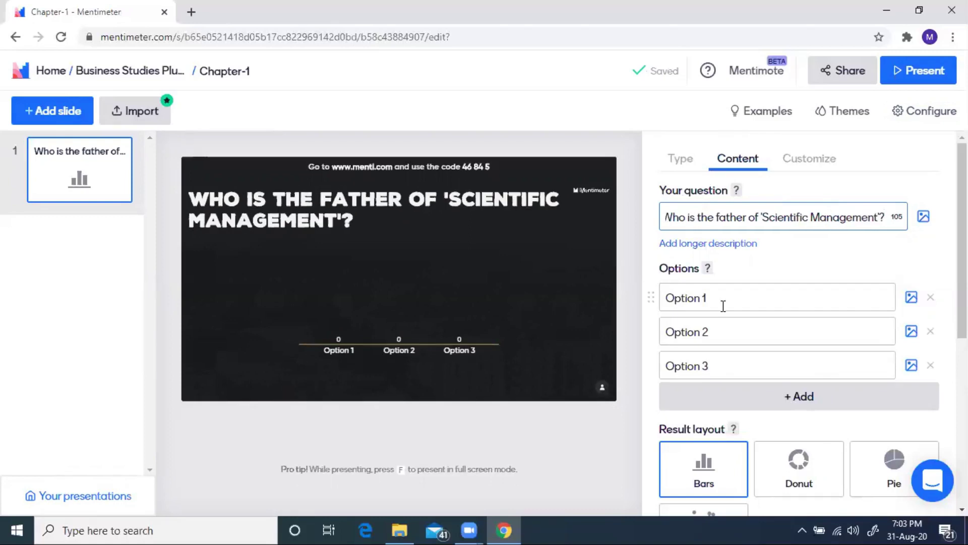
Name the first answer option Henri Fayol and add the fayol picture from the Downloads folder to it.
{"action": "left_click", "coordinate": [679, 300]}
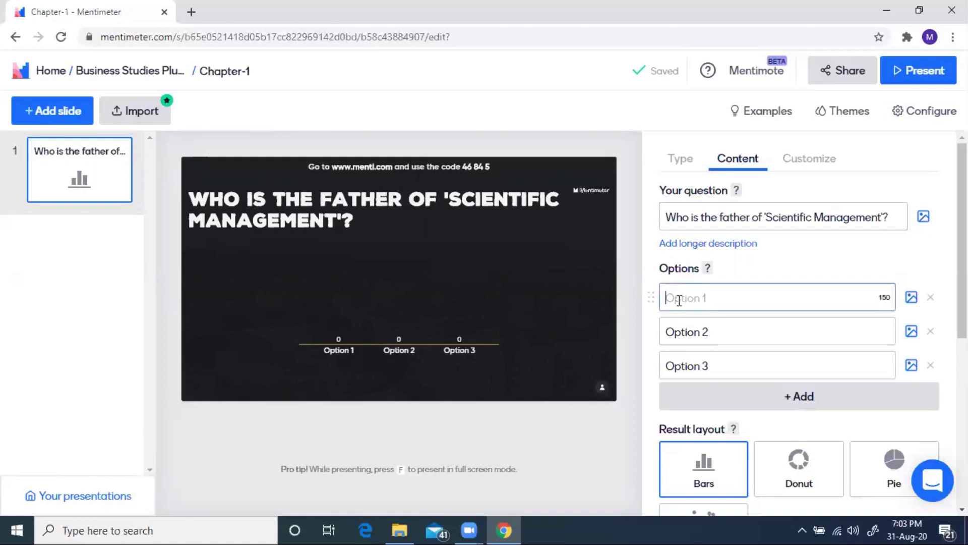
{"action": "type", "text": "Henri Fayol"}
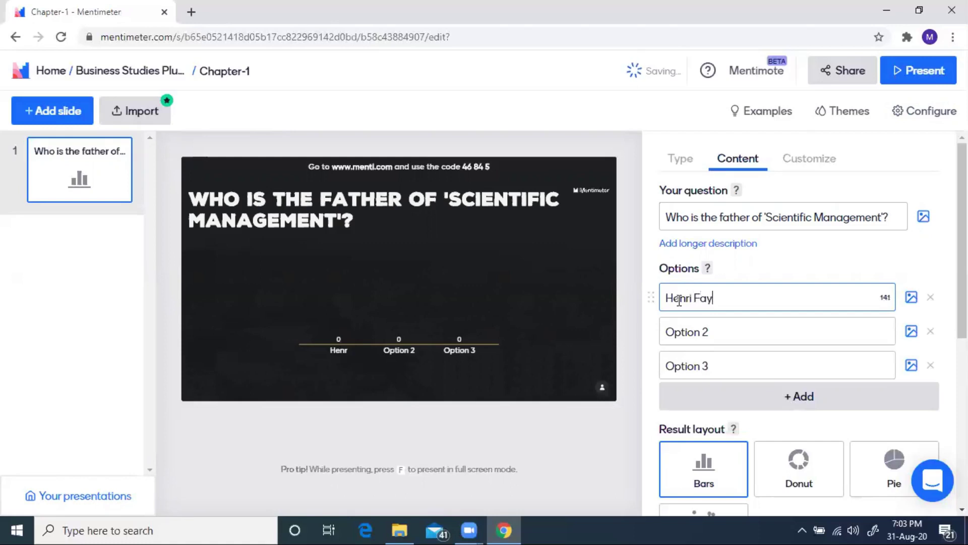
{"action": "left_click", "coordinate": [911, 298]}
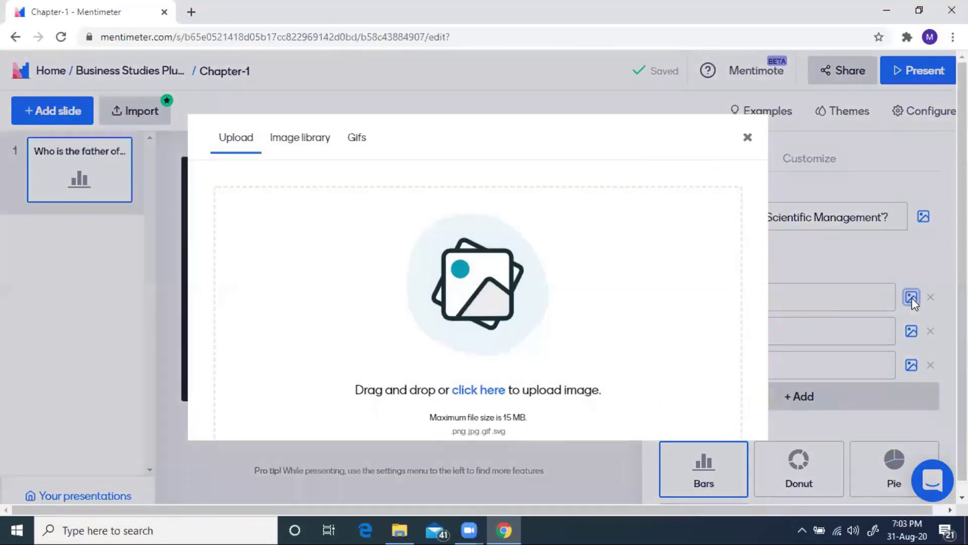
{"action": "left_click", "coordinate": [474, 392]}
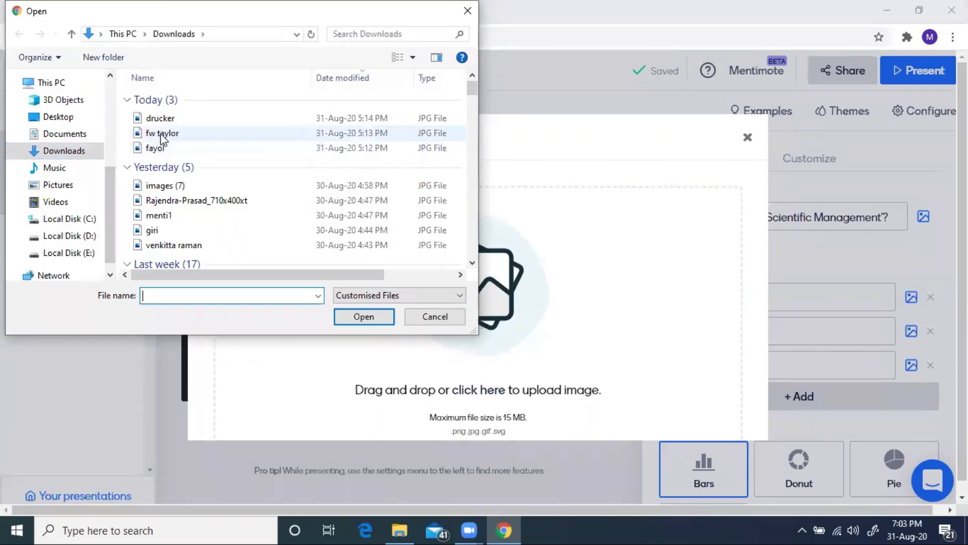
{"action": "left_click", "coordinate": [156, 152]}
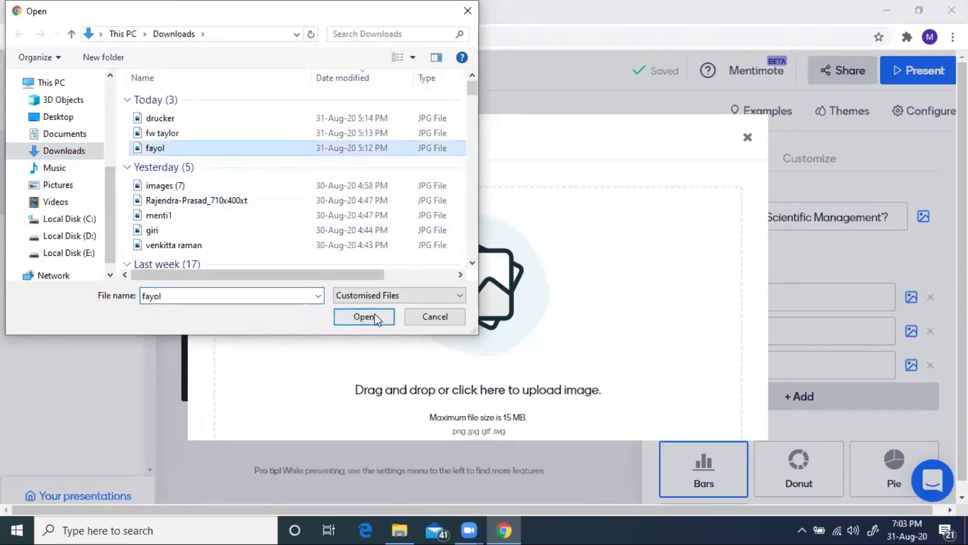
{"action": "double_click", "coordinate": [190, 151]}
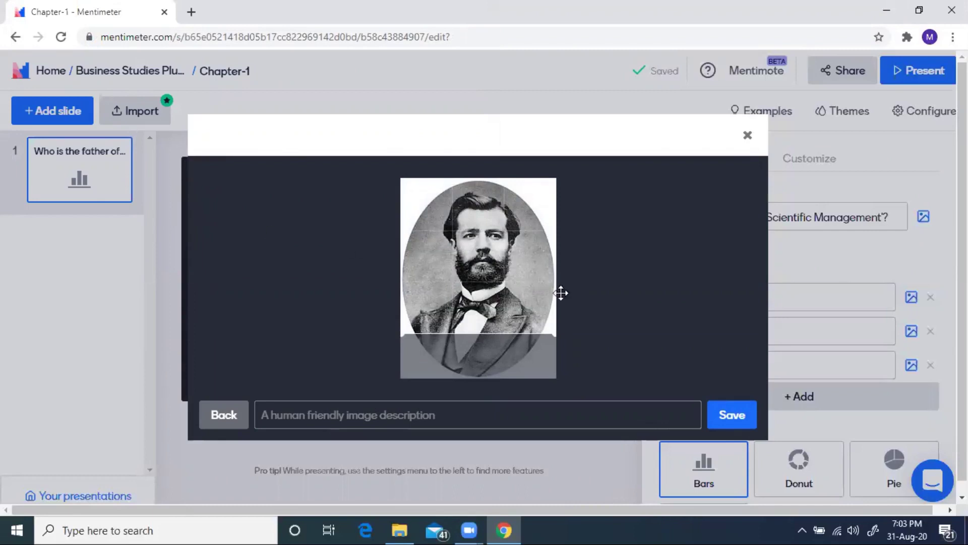
{"action": "left_click_drag", "start_coordinate": [535, 254], "coordinate": [538, 254]}
{"action": "left_click", "coordinate": [721, 413]}
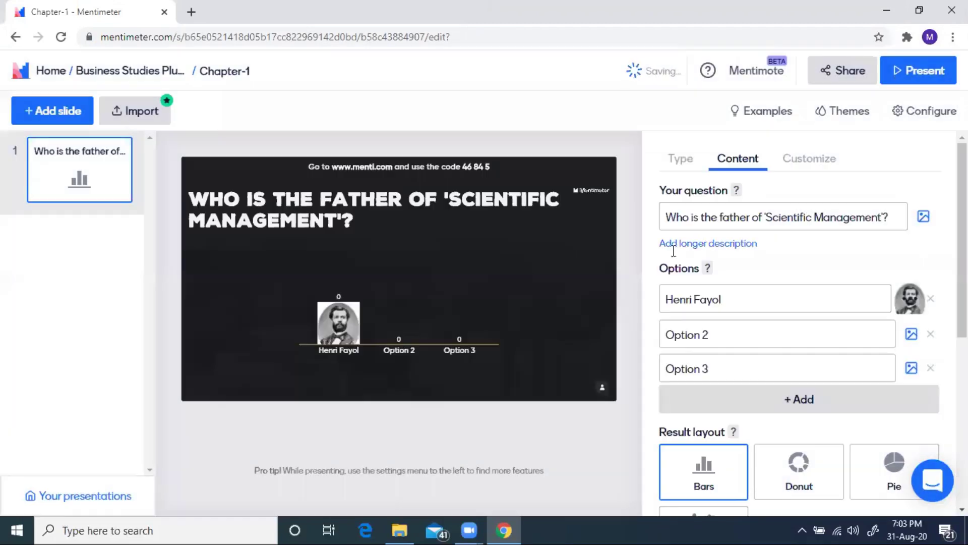
Name the second answer option F W Taylor and upload the fw taylor picture from the Downloads folder for it.
{"action": "left_click", "coordinate": [699, 330]}
{"action": "type", "text": "F W Taylor"}
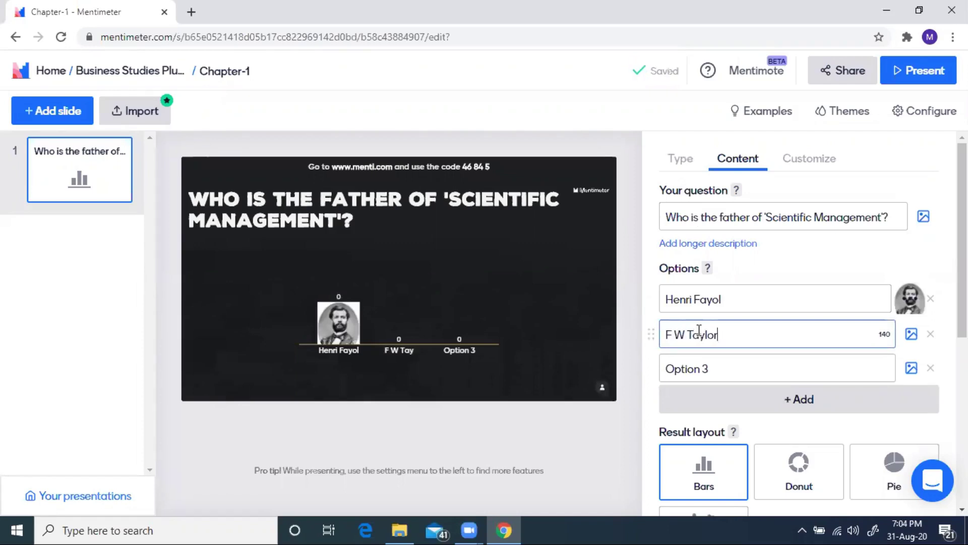
{"action": "left_click", "coordinate": [911, 335]}
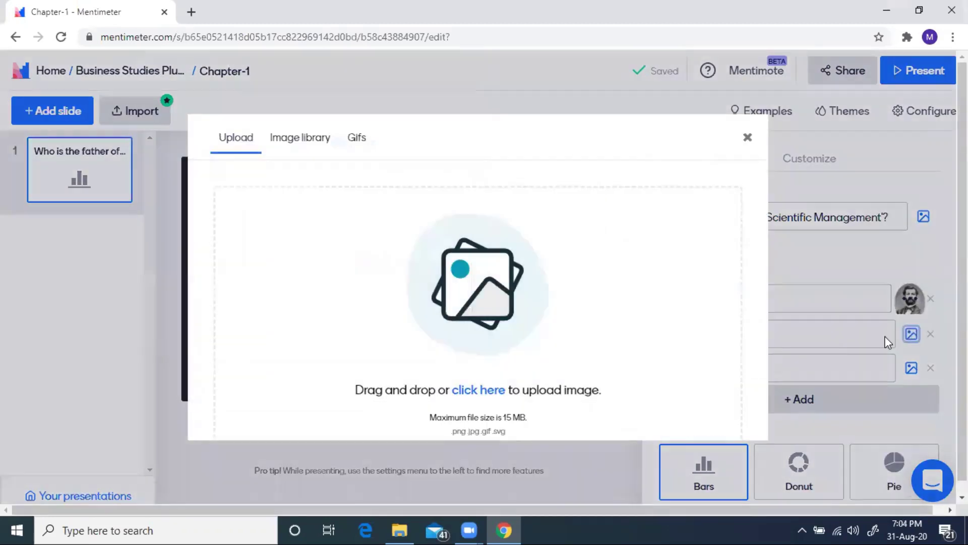
{"action": "left_click", "coordinate": [488, 393]}
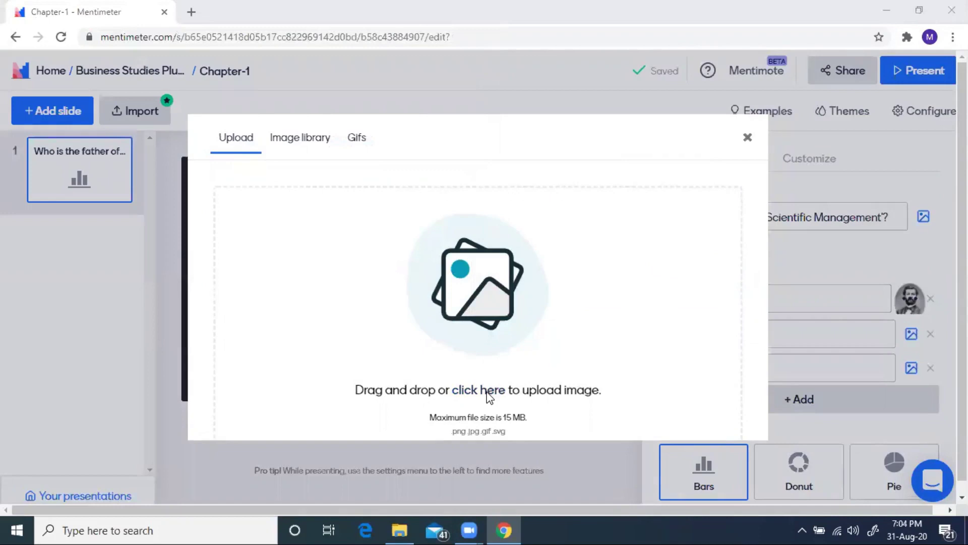
{"action": "scroll", "coordinate": [22, 173], "scroll_direction": "down", "scroll_amount": 4}
{"action": "left_click", "coordinate": [61, 150]}
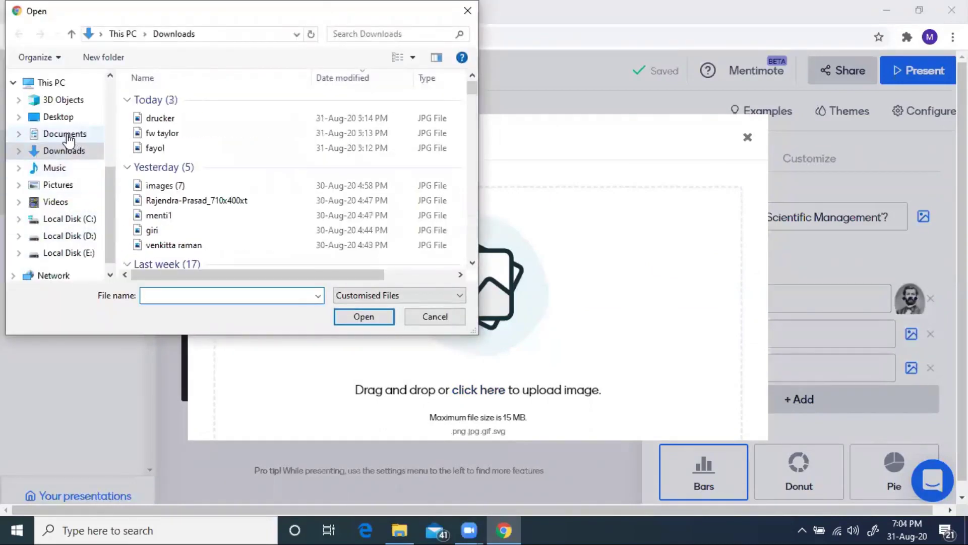
{"action": "double_click", "coordinate": [170, 133]}
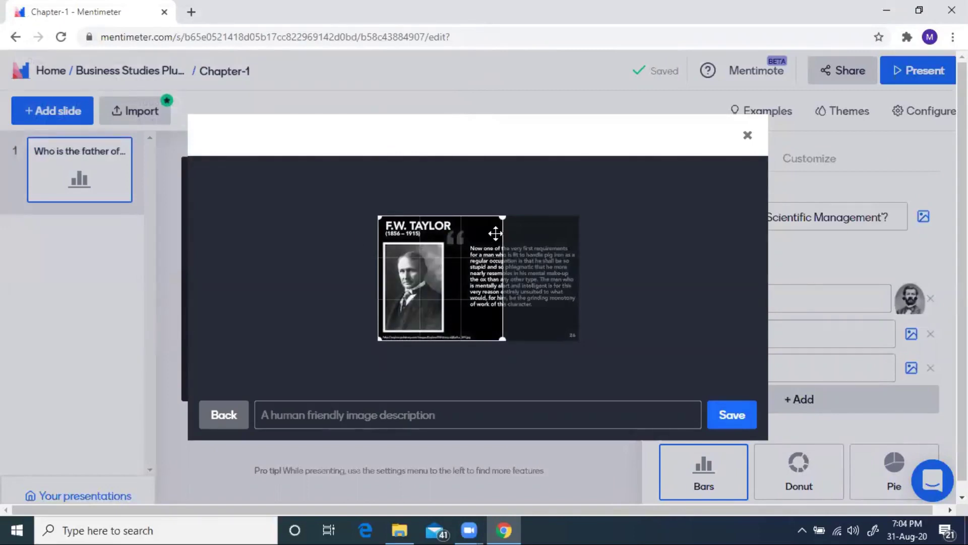
Crop the F W Taylor picture to a square around the man's portrait and save it for the second option.
{"action": "left_click_drag", "start_coordinate": [501, 220], "coordinate": [470, 210]}
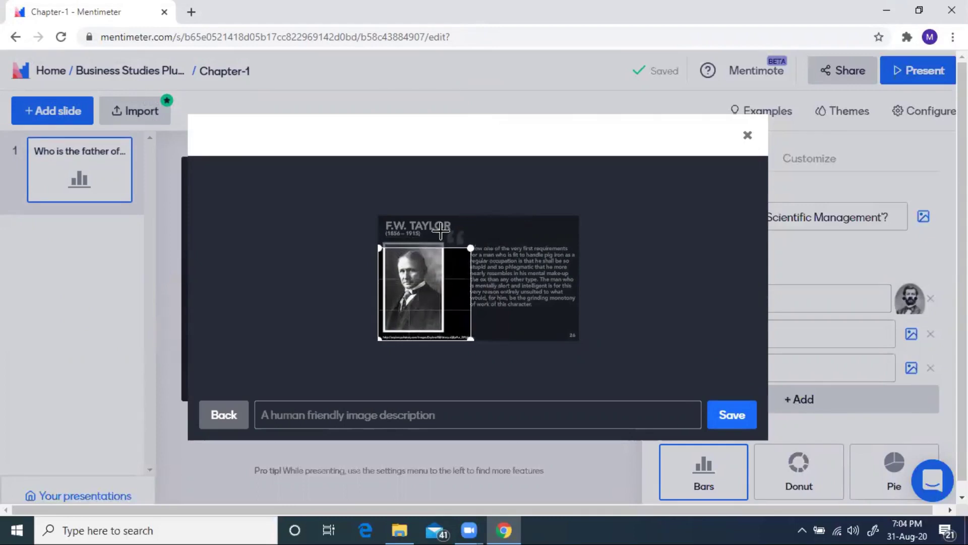
{"action": "left_click_drag", "start_coordinate": [423, 248], "coordinate": [454, 252]}
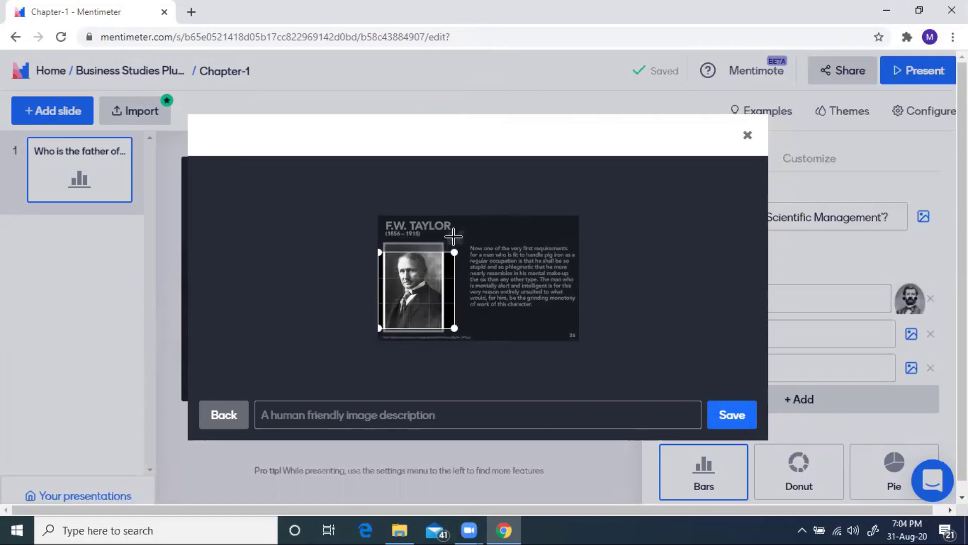
{"action": "left_click", "coordinate": [452, 279]}
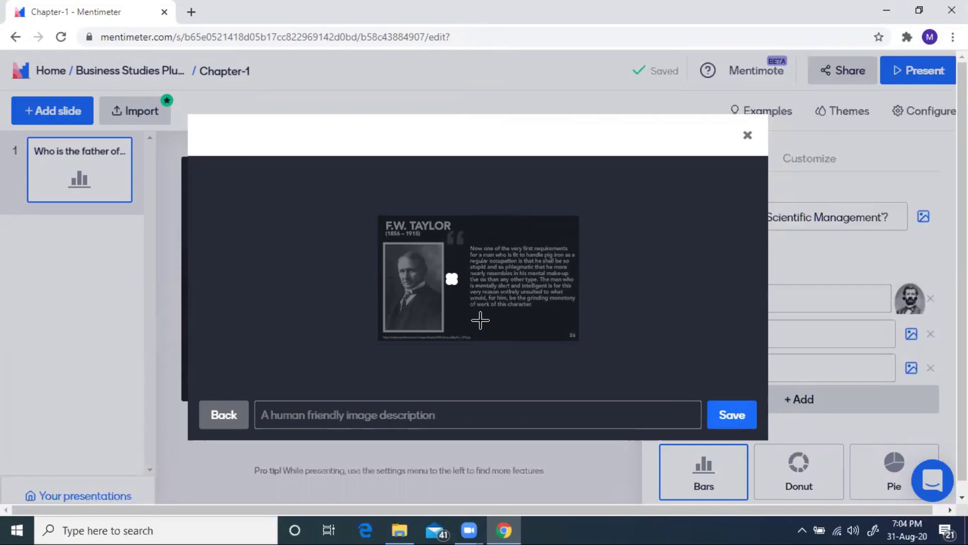
{"action": "left_click_drag", "start_coordinate": [452, 276], "coordinate": [514, 218]}
{"action": "left_click_drag", "start_coordinate": [487, 251], "coordinate": [421, 275]}
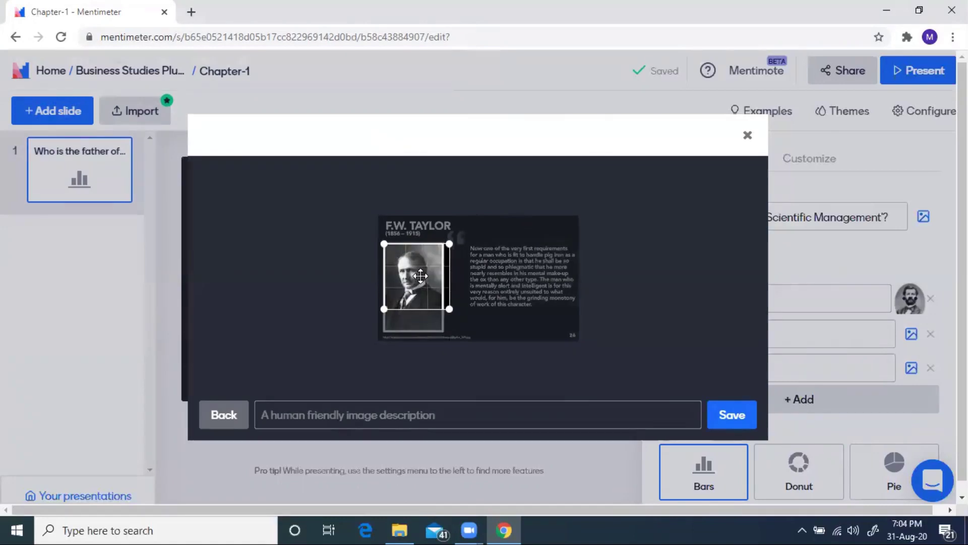
{"action": "left_click", "coordinate": [721, 411]}
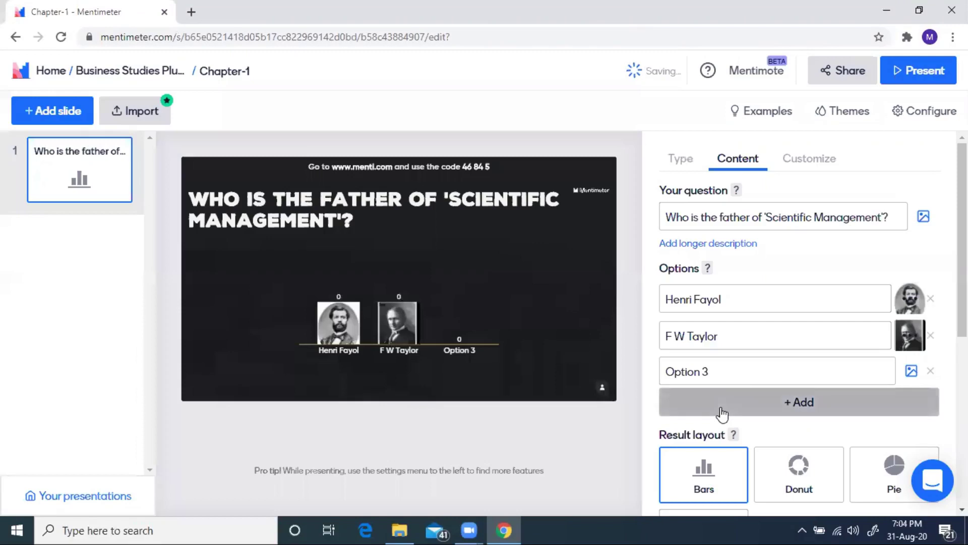
Name the third answer option Peter Drucker and add the drucker picture from the Downloads folder to it.
{"action": "left_click", "coordinate": [732, 374]}
{"action": "type", "text": "Peter Dr"}
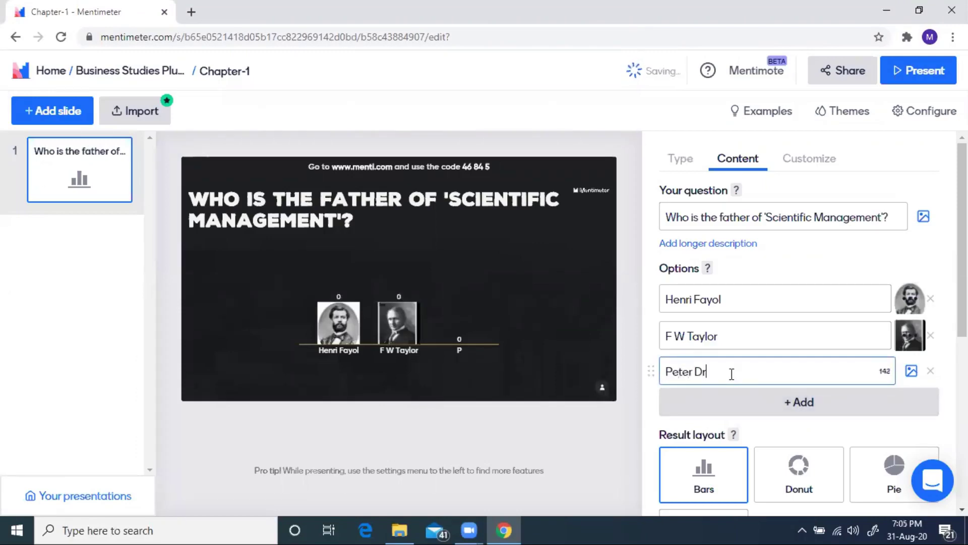
{"action": "type", "text": "ucker"}
{"action": "left_click", "coordinate": [912, 371]}
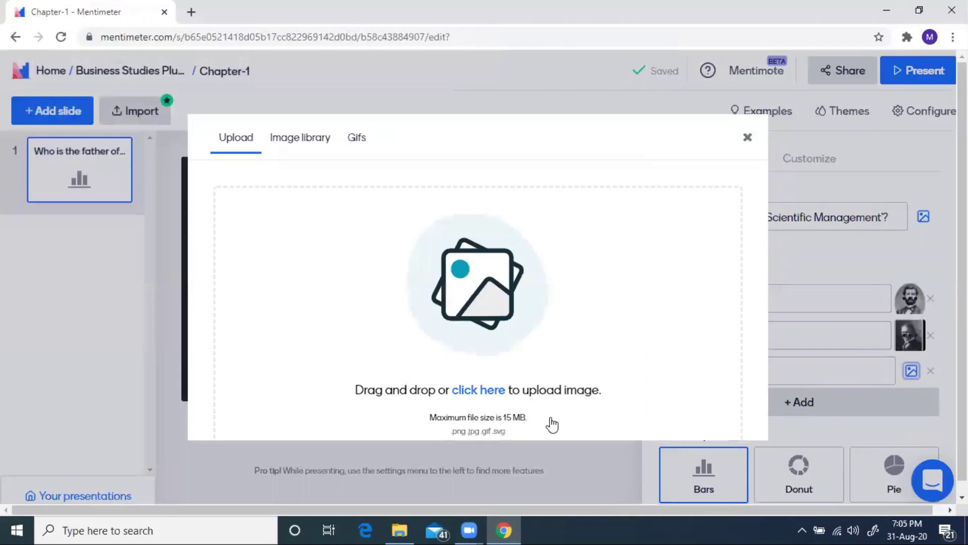
{"action": "left_click", "coordinate": [471, 391]}
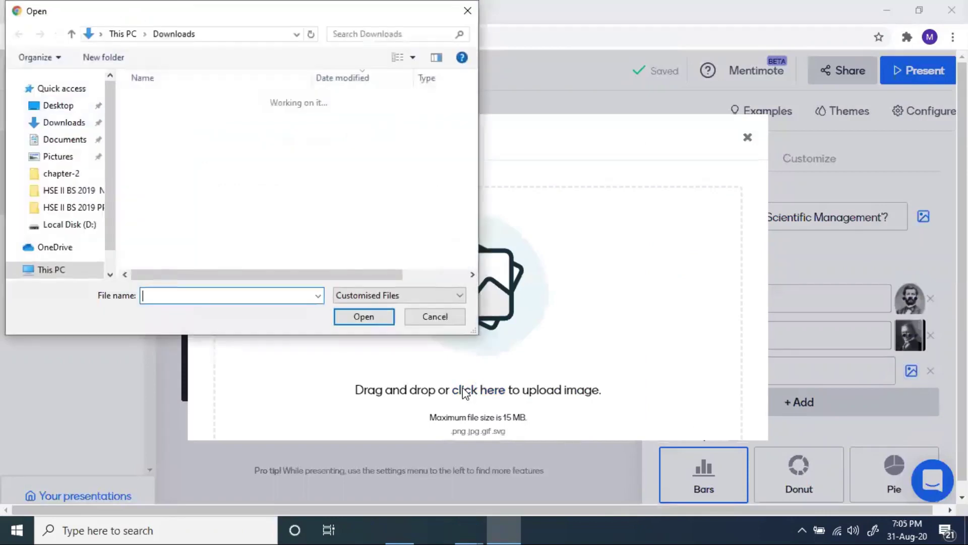
{"action": "left_click", "coordinate": [76, 150]}
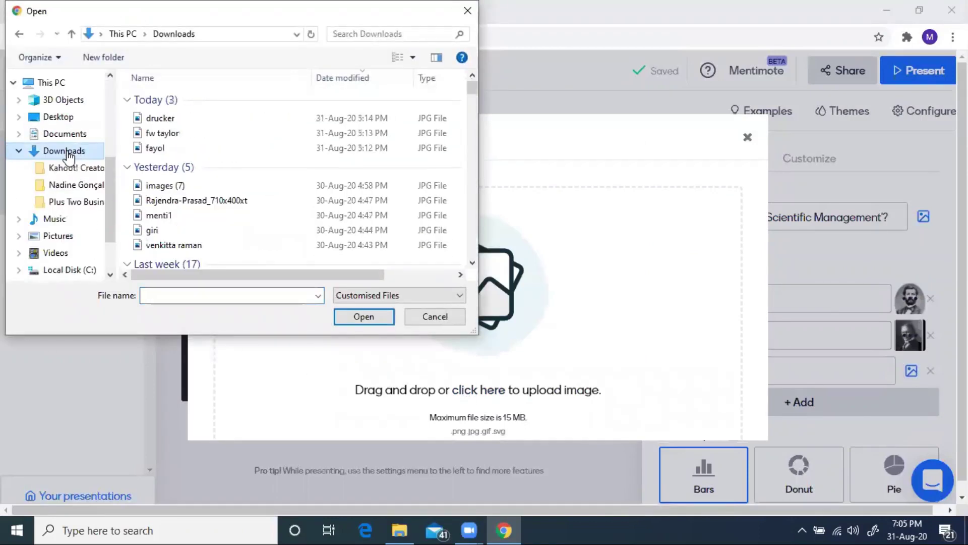
{"action": "double_click", "coordinate": [160, 119]}
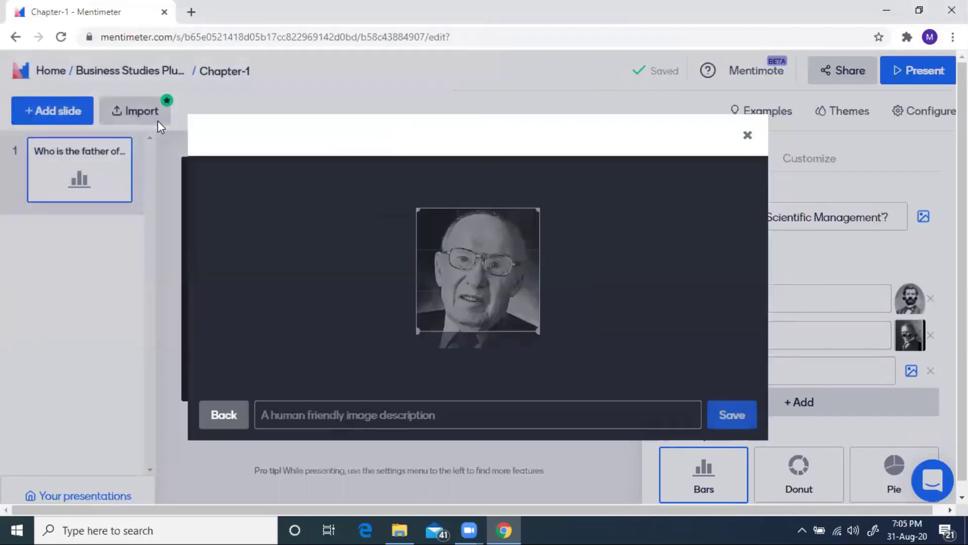
{"action": "left_click", "coordinate": [733, 416]}
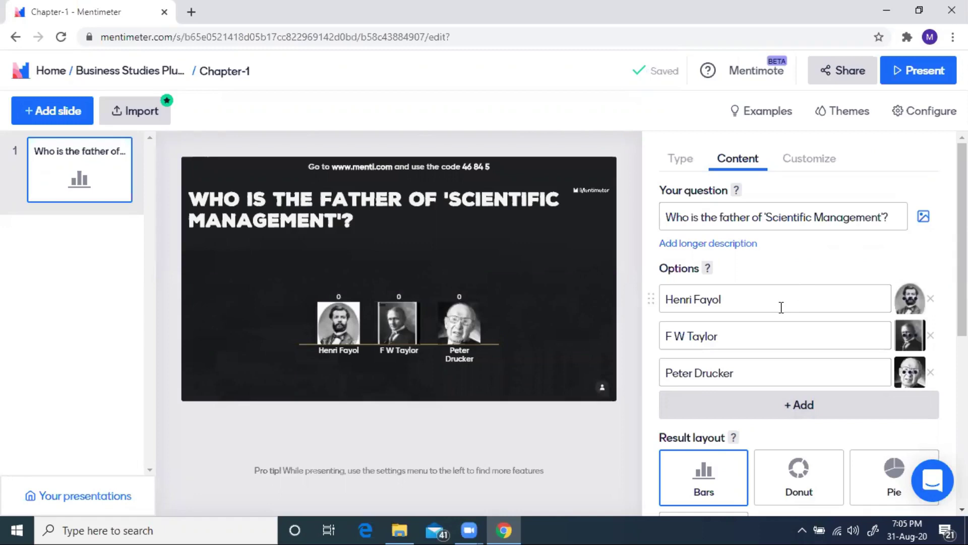
Enable showing correct answers and results in percentage for the question, keeping the Bars result layout.
{"action": "scroll", "coordinate": [776, 324], "scroll_direction": "down", "scroll_amount": 3}
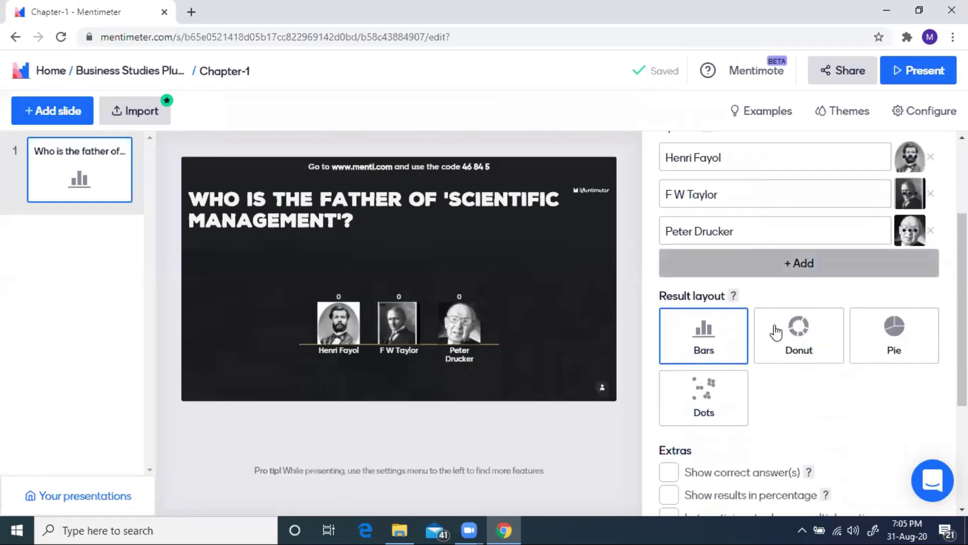
{"action": "scroll", "coordinate": [775, 332], "scroll_direction": "down", "scroll_amount": 3}
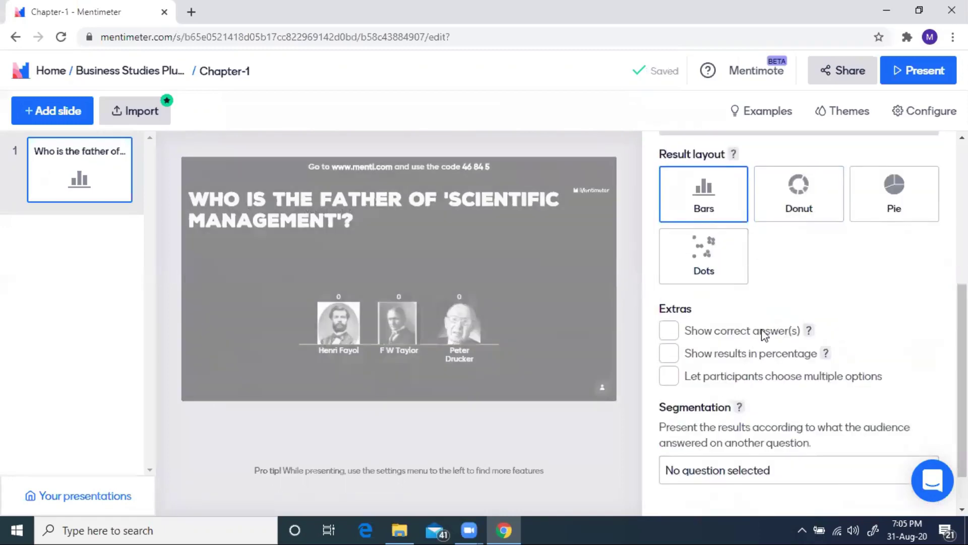
{"action": "left_click", "coordinate": [673, 332]}
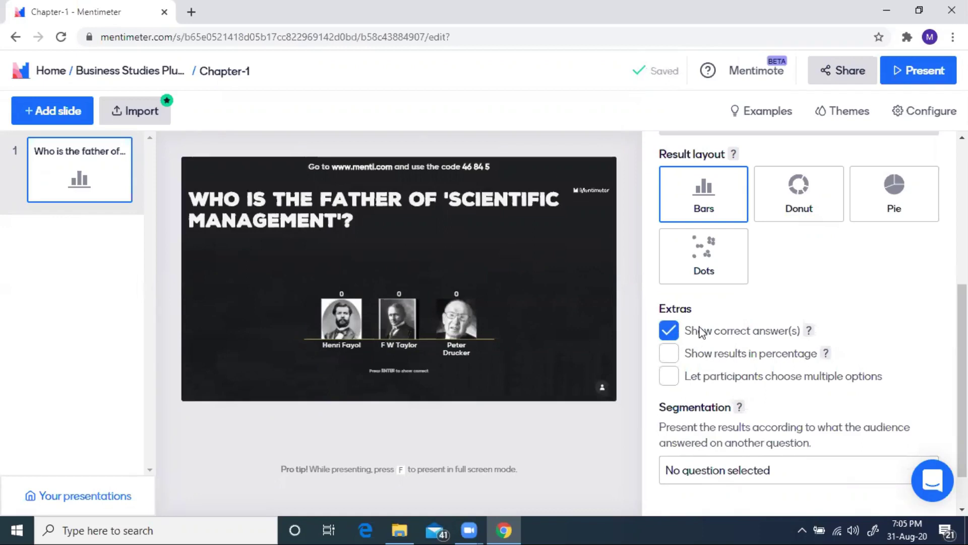
{"action": "scroll", "coordinate": [699, 333], "scroll_direction": "up", "scroll_amount": 6}
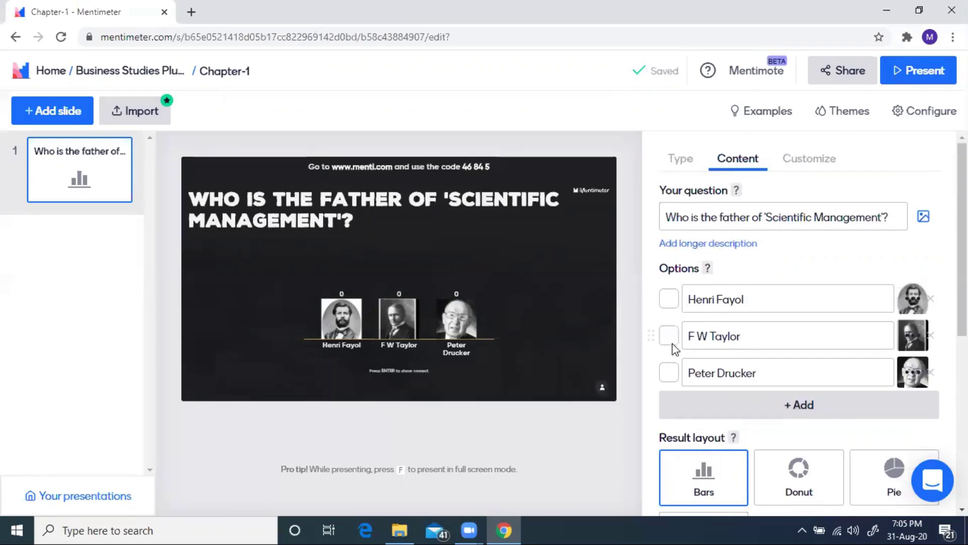
{"action": "scroll", "coordinate": [673, 348], "scroll_direction": "down", "scroll_amount": 2}
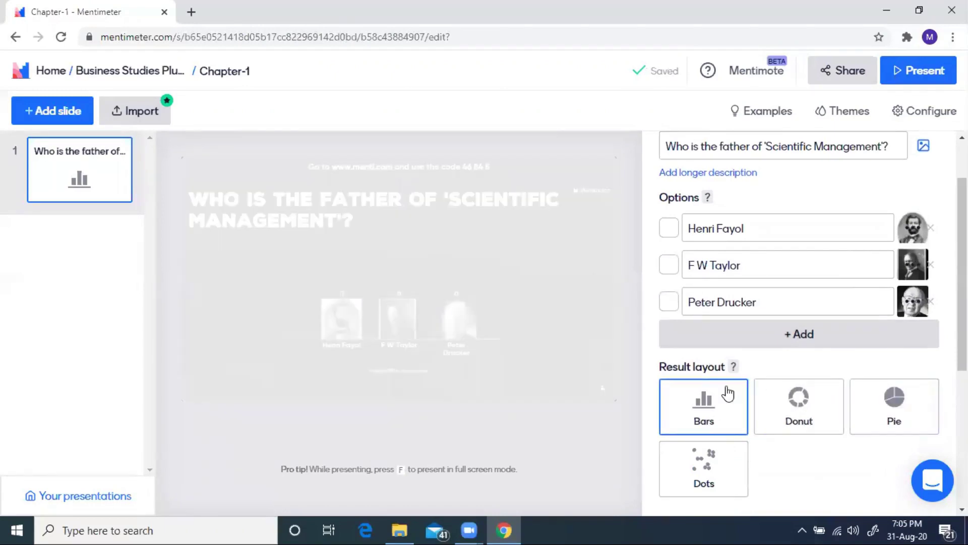
{"action": "left_click", "coordinate": [716, 406]}
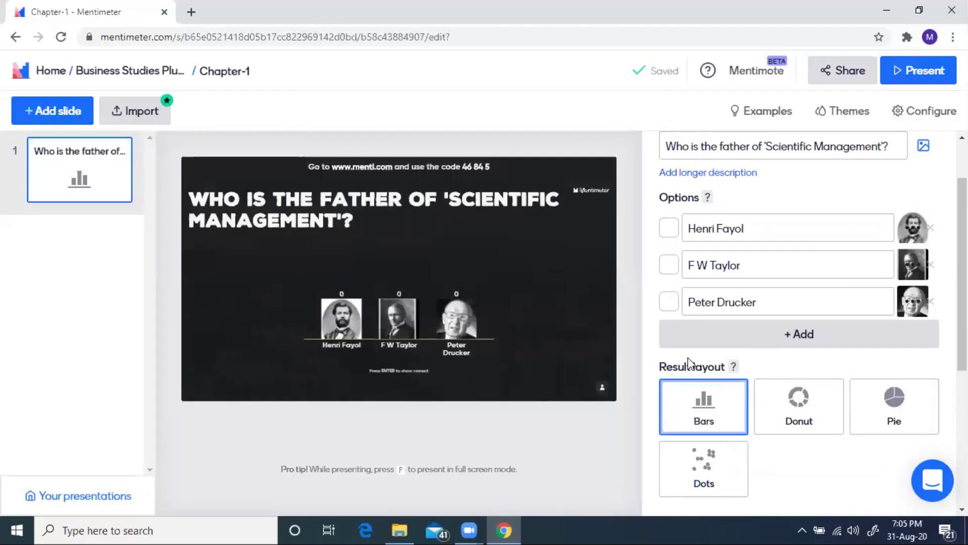
{"action": "scroll", "coordinate": [673, 252], "scroll_direction": "down", "scroll_amount": 3}
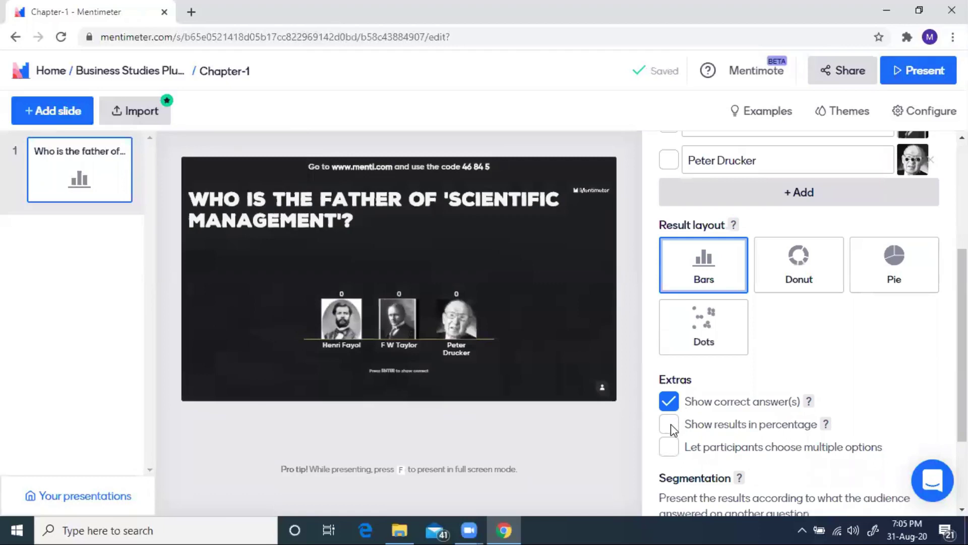
{"action": "left_click", "coordinate": [670, 425]}
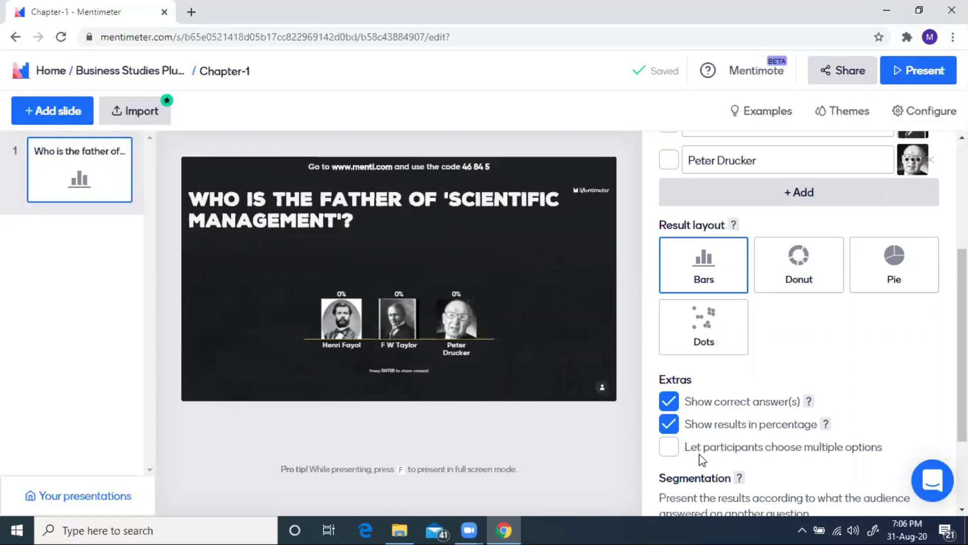
Mark F W Taylor as the correct answer option.
{"action": "scroll", "coordinate": [702, 456], "scroll_direction": "up", "scroll_amount": 5}
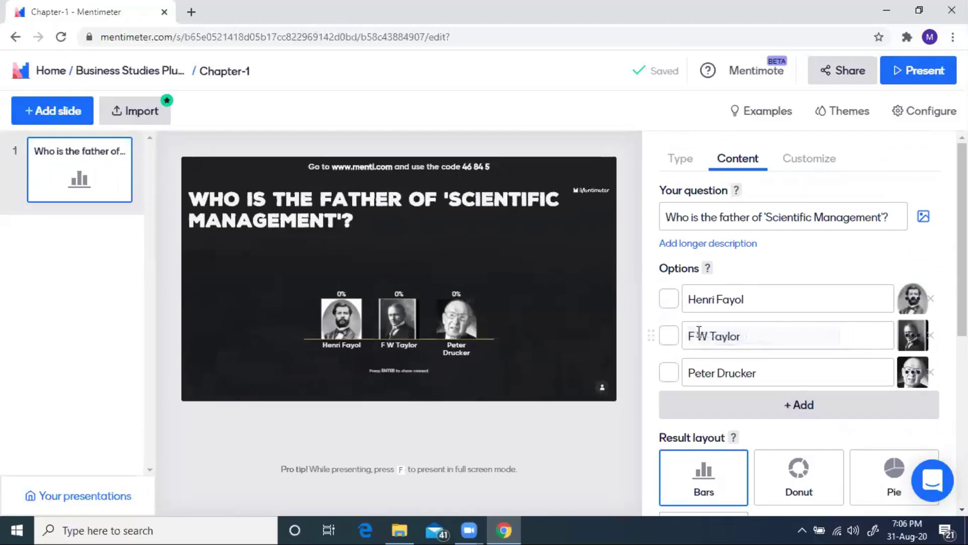
{"action": "left_click", "coordinate": [668, 337]}
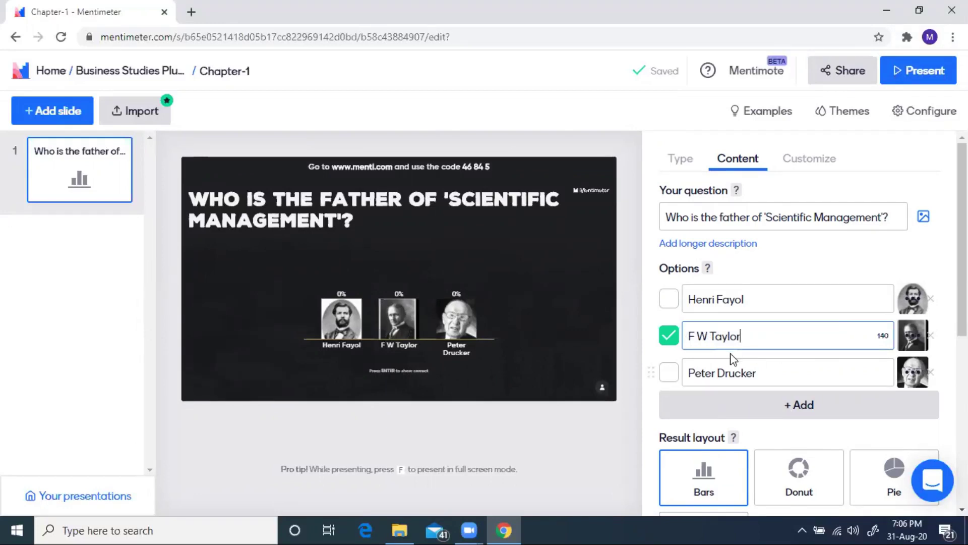
{"action": "scroll", "coordinate": [679, 352], "scroll_direction": "down", "scroll_amount": 3}
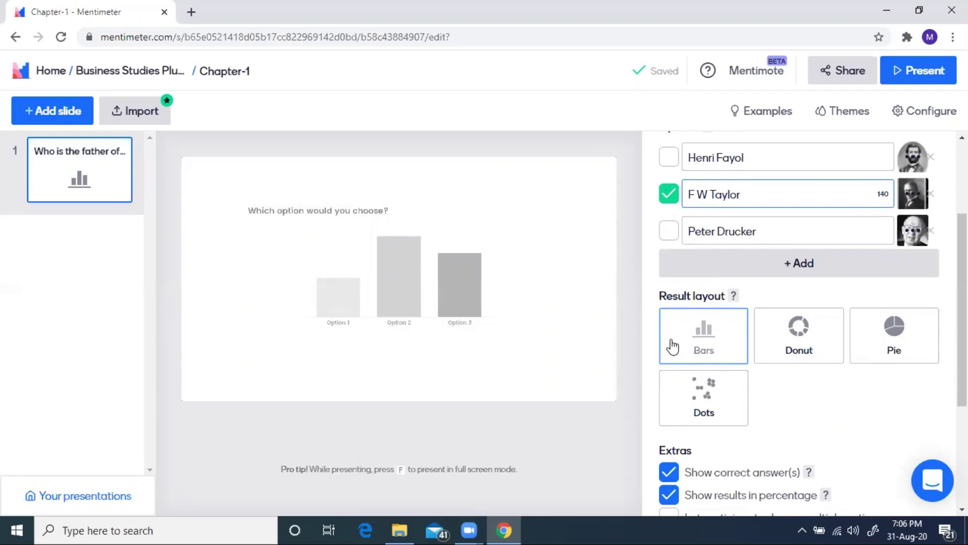
{"action": "scroll", "coordinate": [672, 348], "scroll_direction": "down", "scroll_amount": 3}
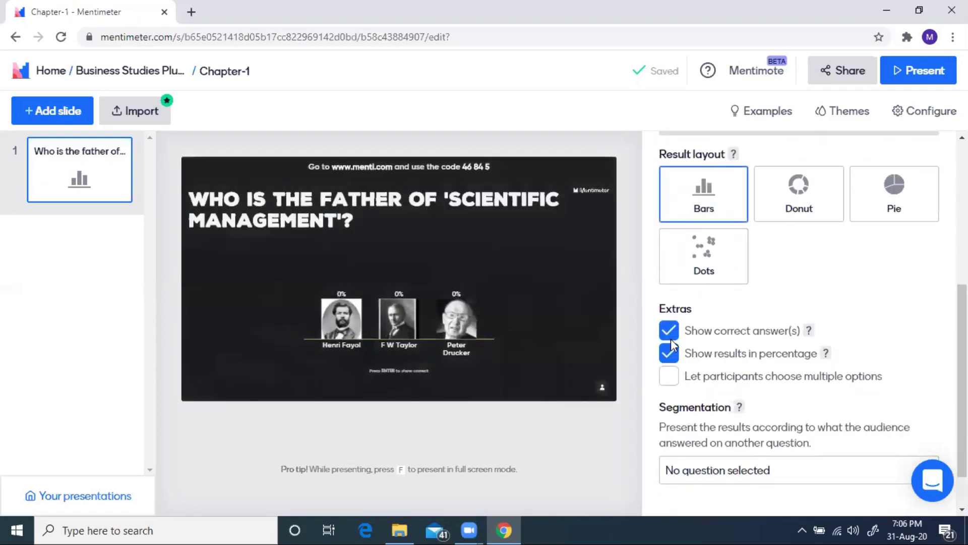
{"action": "scroll", "coordinate": [671, 344], "scroll_direction": "up", "scroll_amount": 6}
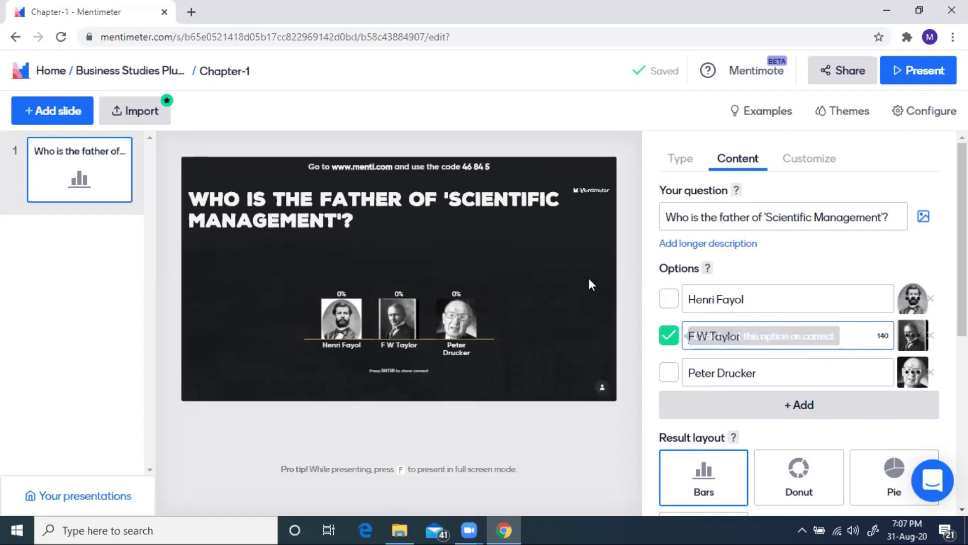
Add a Word Cloud slide with the question "What do you mean by Management?".
{"action": "left_click", "coordinate": [57, 113]}
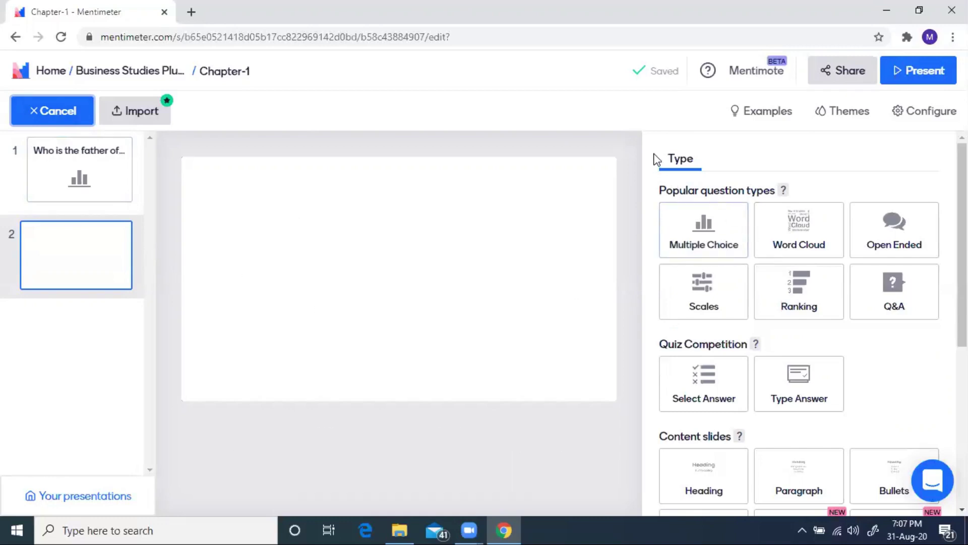
{"action": "left_click", "coordinate": [782, 234]}
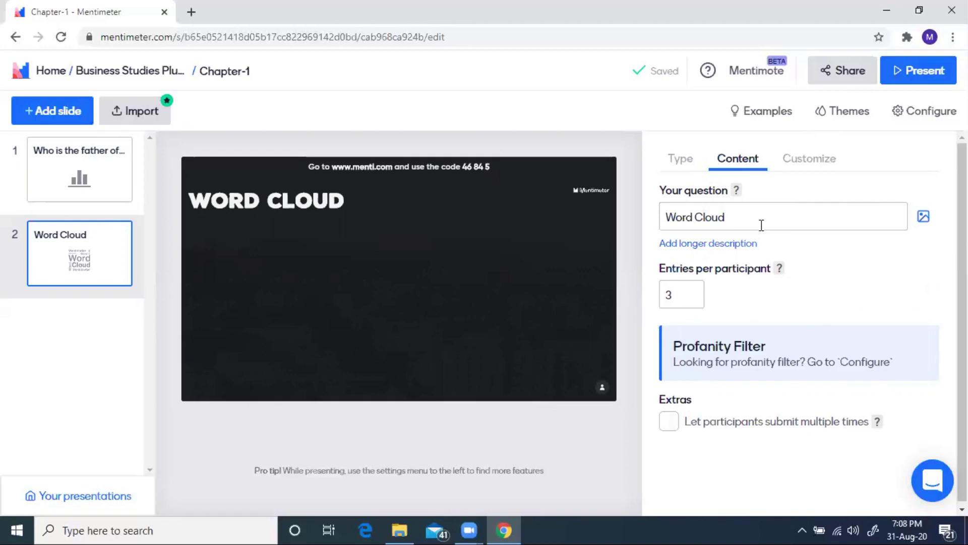
{"action": "triple_click", "coordinate": [711, 217]}
{"action": "type", "text": "What do you mean "}
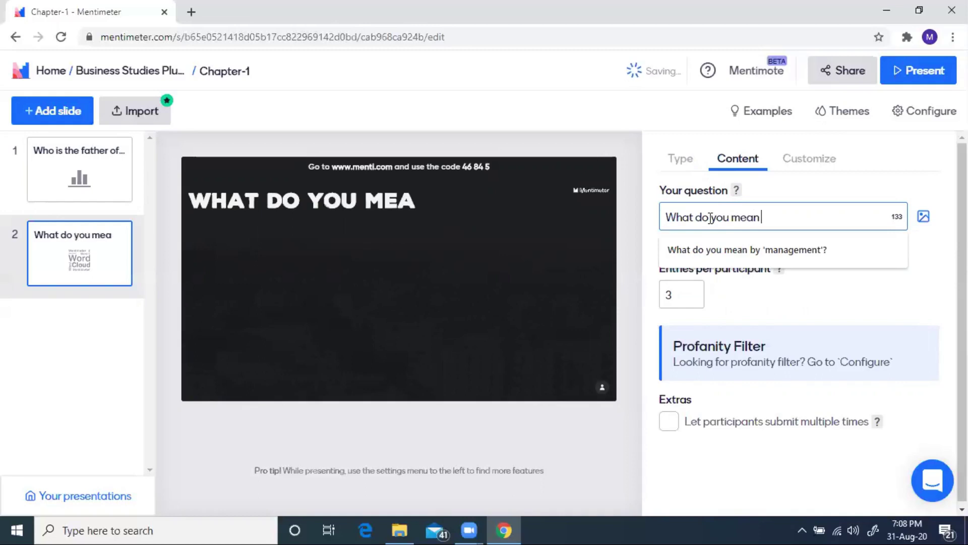
{"action": "type", "text": "by "}
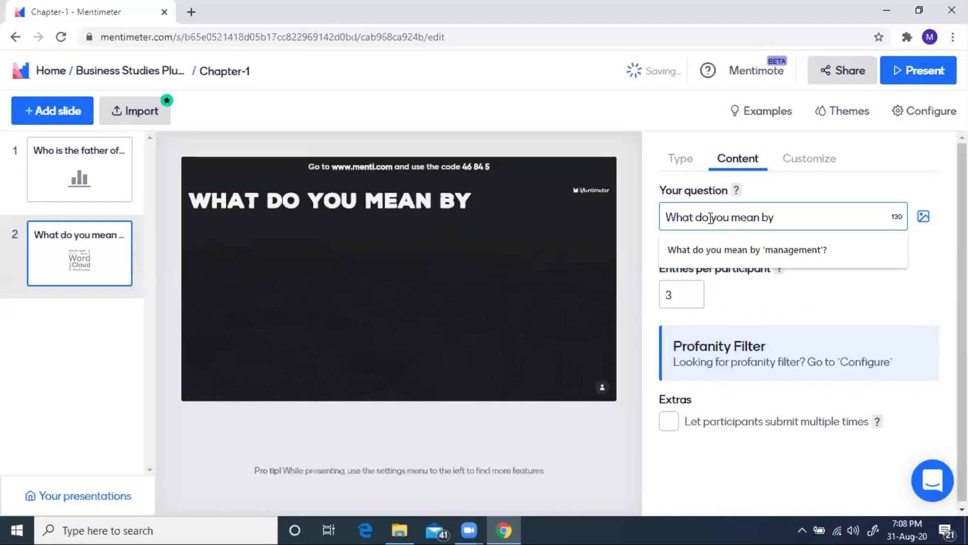
{"action": "type", "text": "Management"}
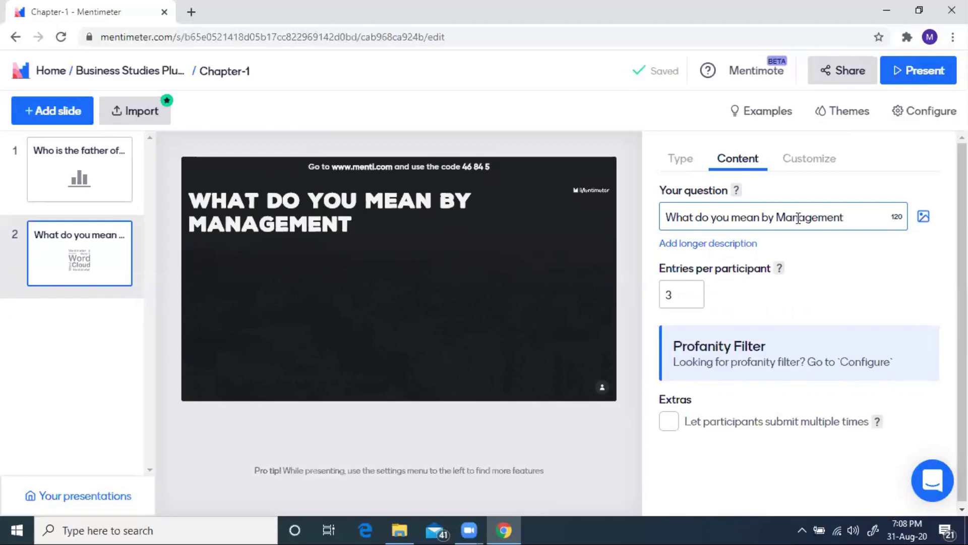
{"action": "type", "text": "?"}
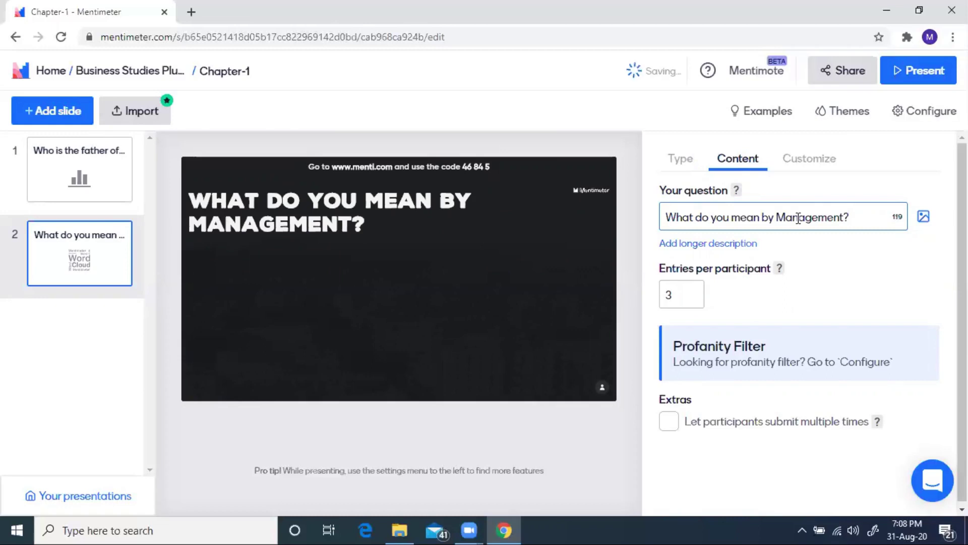
Apply the Gradient theme to the presentation, check the pace setting in the configuration, and return to the slide content.
{"action": "left_click", "coordinate": [842, 111]}
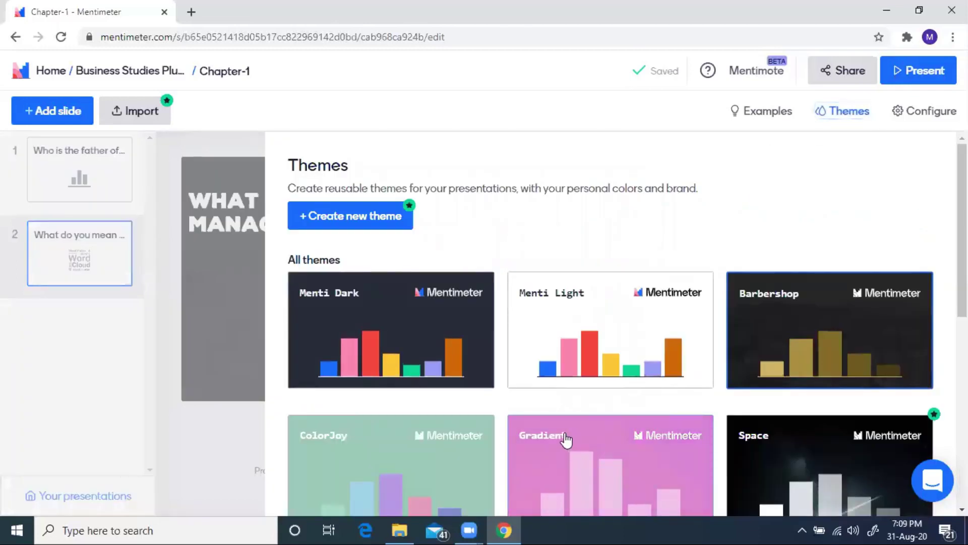
{"action": "left_click", "coordinate": [566, 440]}
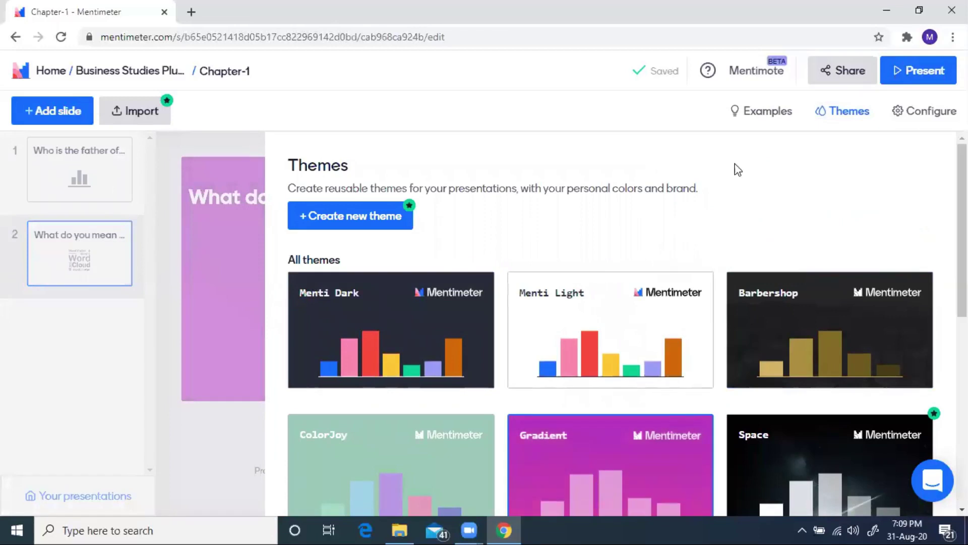
{"action": "left_click", "coordinate": [907, 117]}
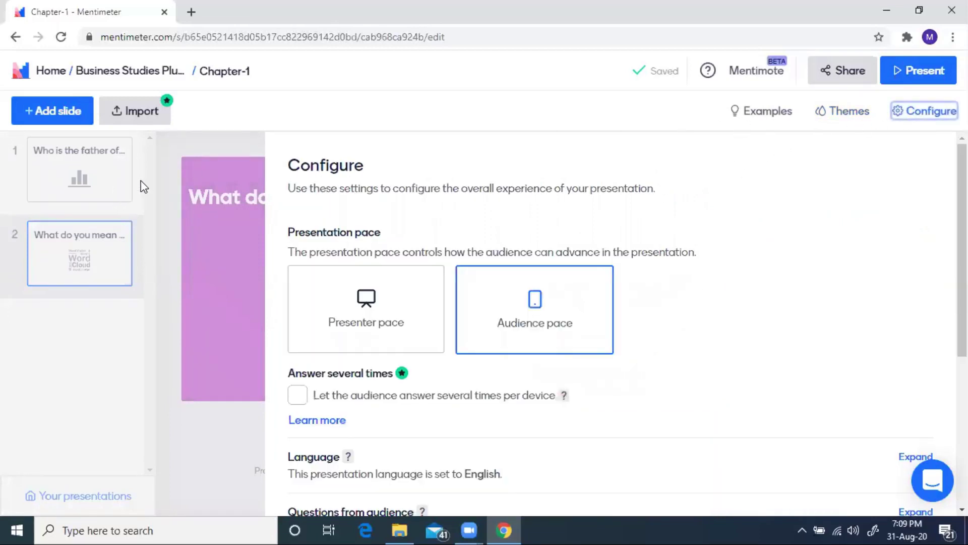
{"action": "left_click", "coordinate": [174, 160]}
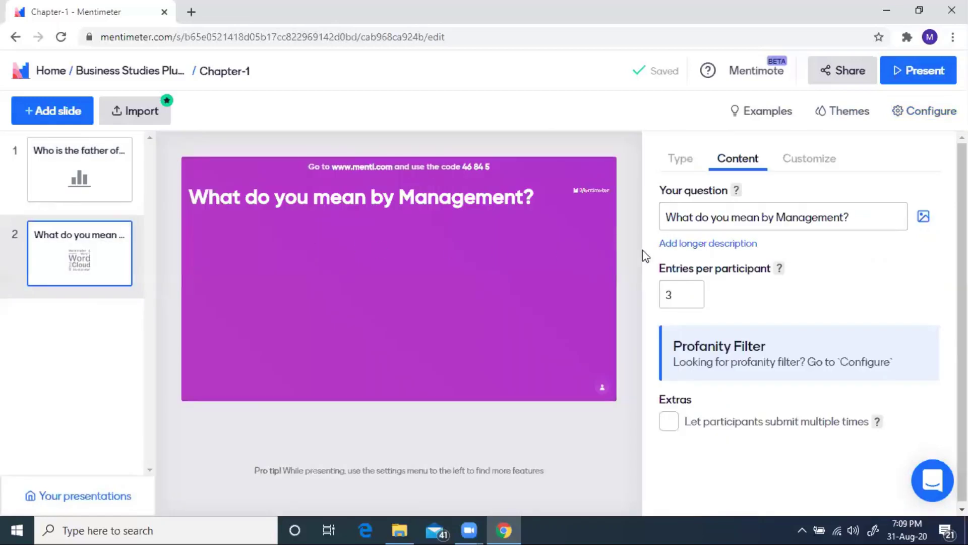
Set the word cloud's entries per participant to 2.
{"action": "mouse_move", "coordinate": [696, 294]}
{"action": "left_click", "coordinate": [693, 298]}
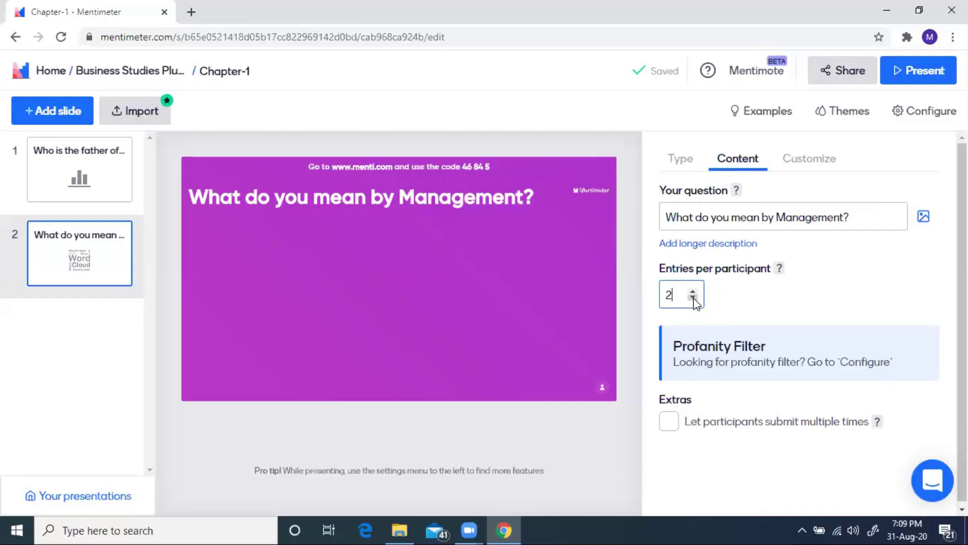
Set the word cloud's entries per participant to 1.
{"action": "left_click", "coordinate": [693, 292]}
{"action": "left_click", "coordinate": [694, 292]}
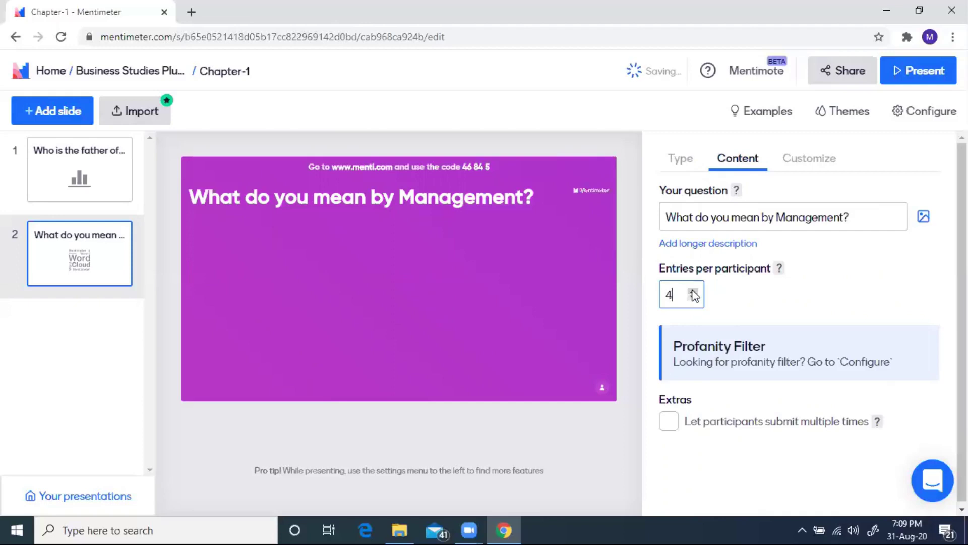
{"action": "left_click", "coordinate": [694, 299]}
{"action": "left_click", "coordinate": [695, 298]}
{"action": "left_click", "coordinate": [695, 299]}
{"action": "scroll", "coordinate": [755, 295], "scroll_direction": "down", "scroll_amount": 1}
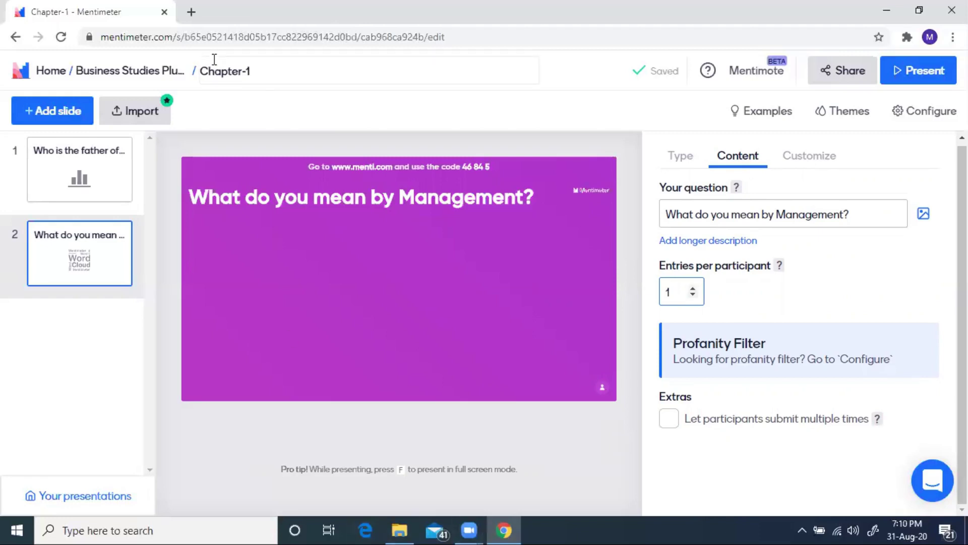
Check the two question slides, copy the presentation's voting link from the sharing settings, and return to the editor.
{"action": "left_click", "coordinate": [93, 176]}
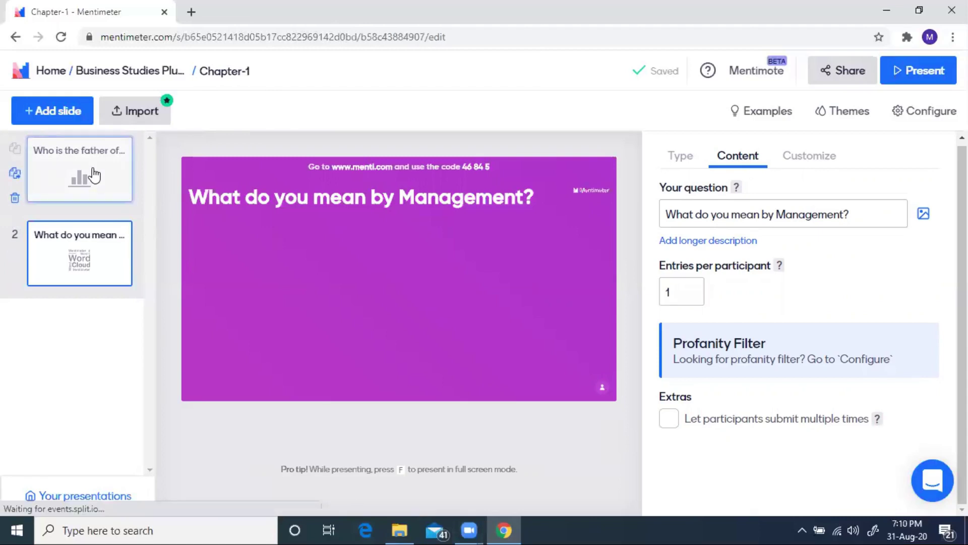
{"action": "left_click", "coordinate": [64, 247]}
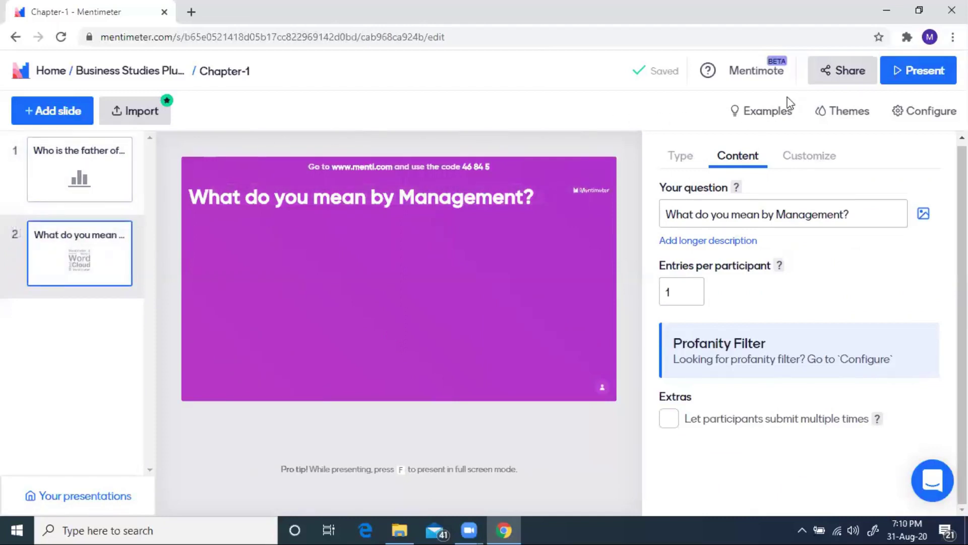
{"action": "mouse_move", "coordinate": [97, 214]}
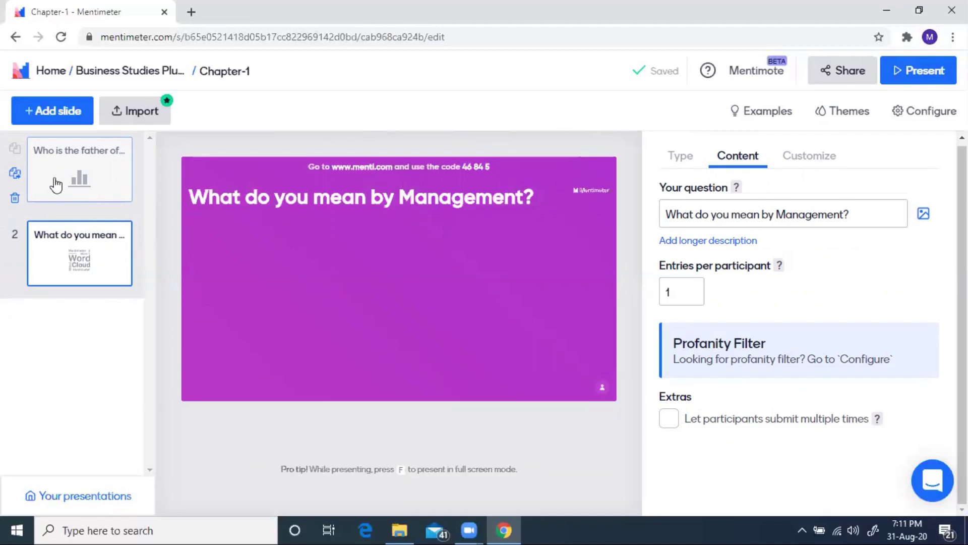
{"action": "left_click", "coordinate": [856, 73]}
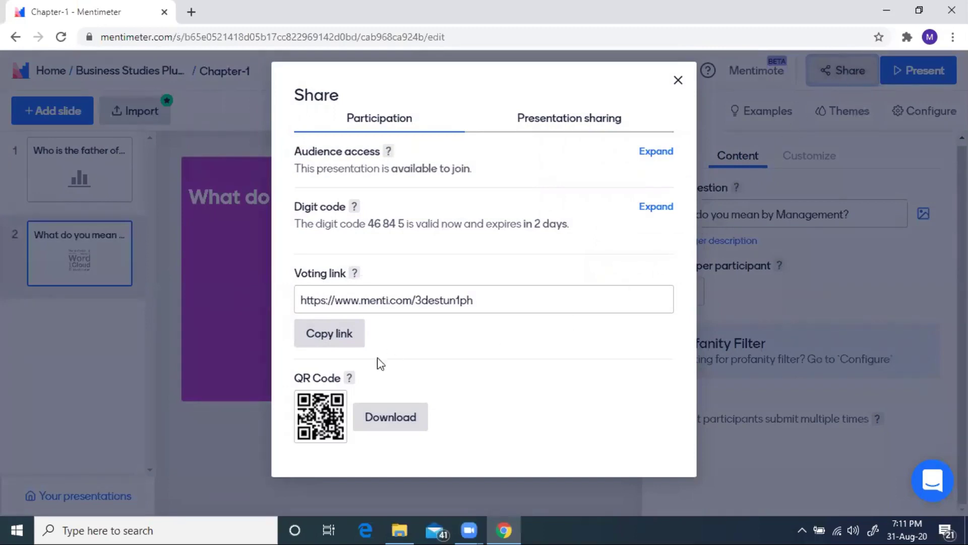
{"action": "left_click", "coordinate": [326, 341]}
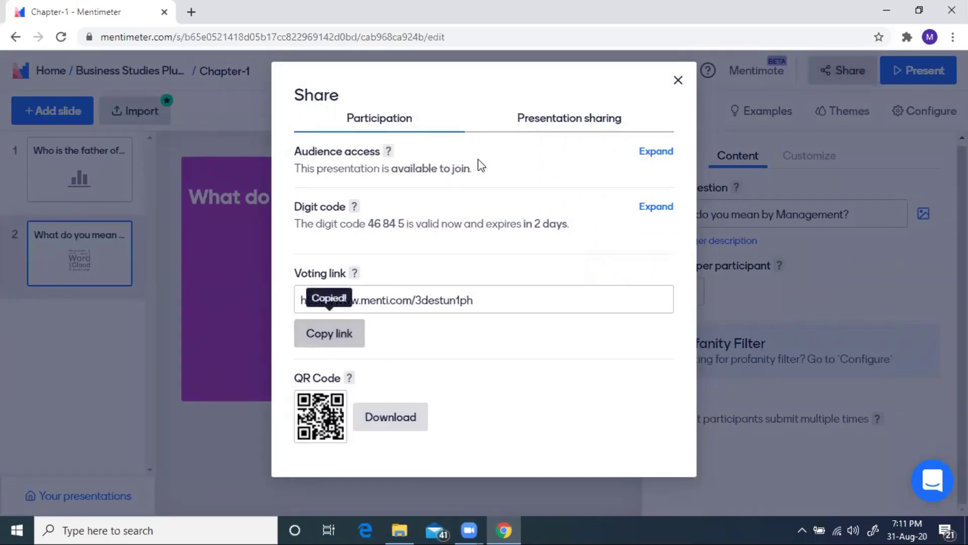
{"action": "left_click", "coordinate": [676, 79]}
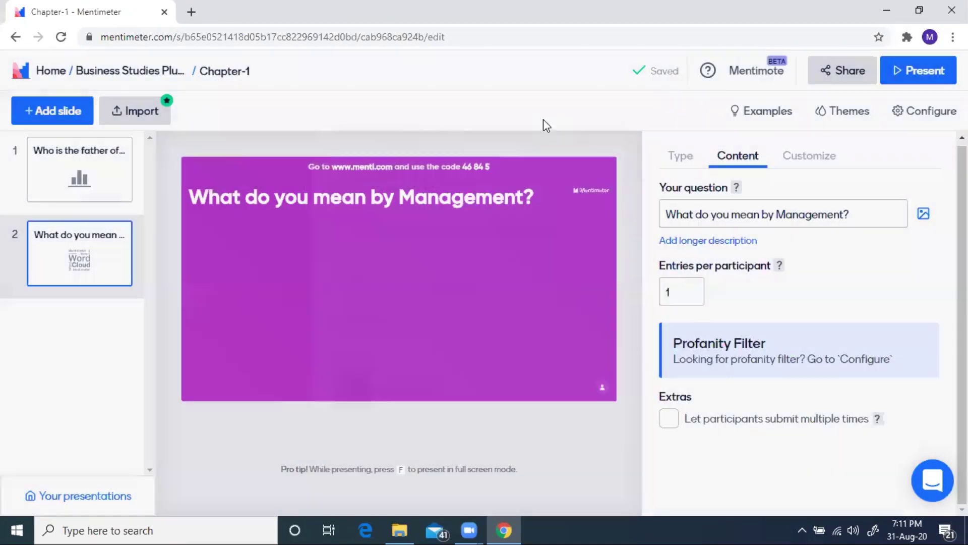
Open WhatsApp Web (web.whatsapp.com) in a new browser tab.
{"action": "left_click", "coordinate": [191, 12]}
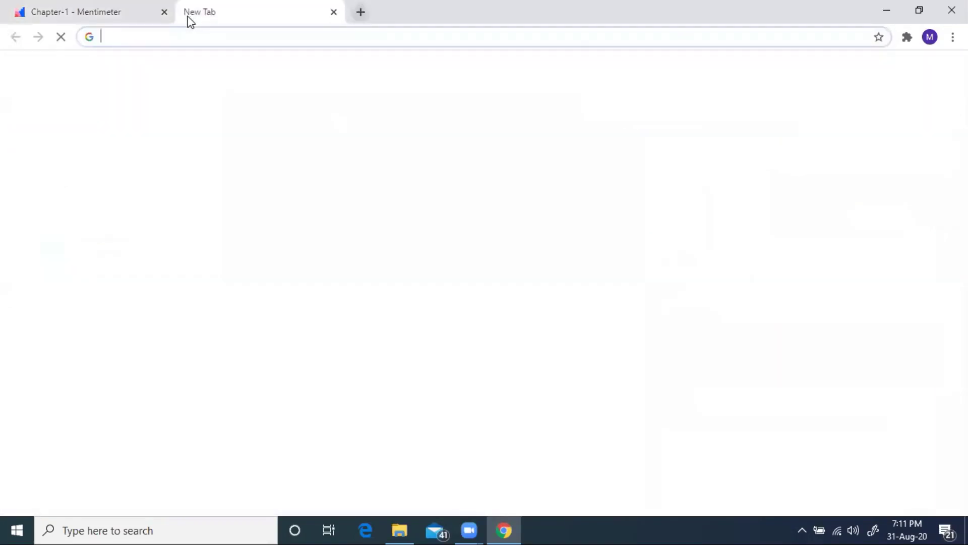
{"action": "left_click", "coordinate": [179, 37]}
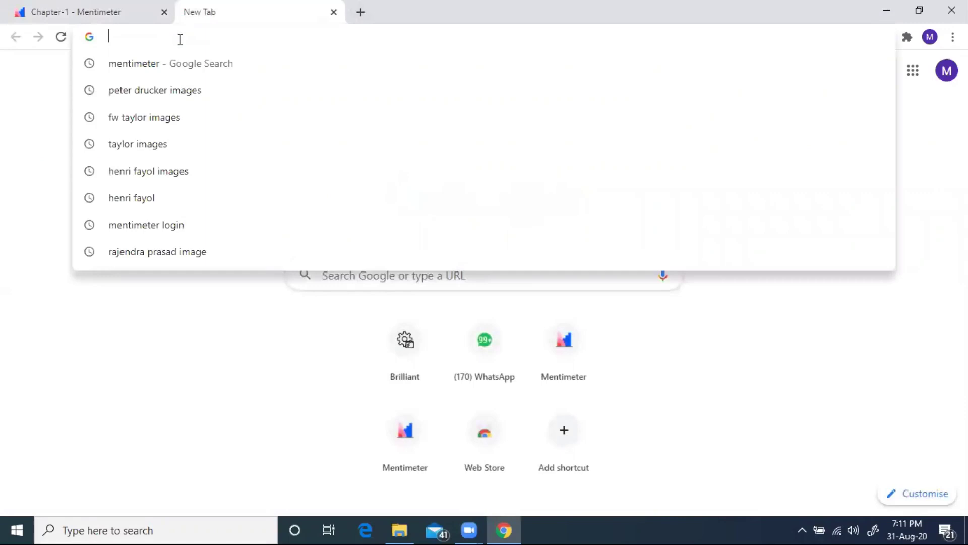
{"action": "type", "text": "web.whatsapp.com"}
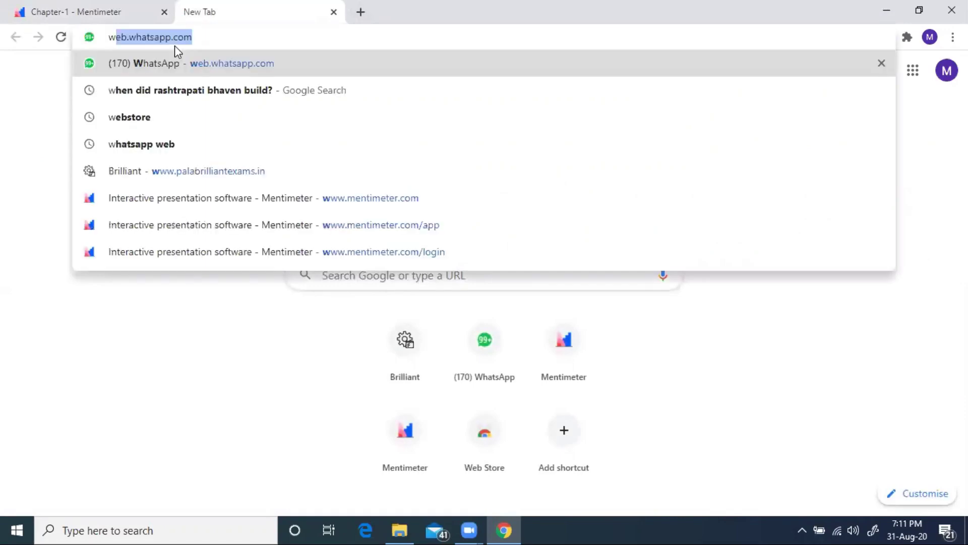
{"action": "left_click", "coordinate": [168, 62]}
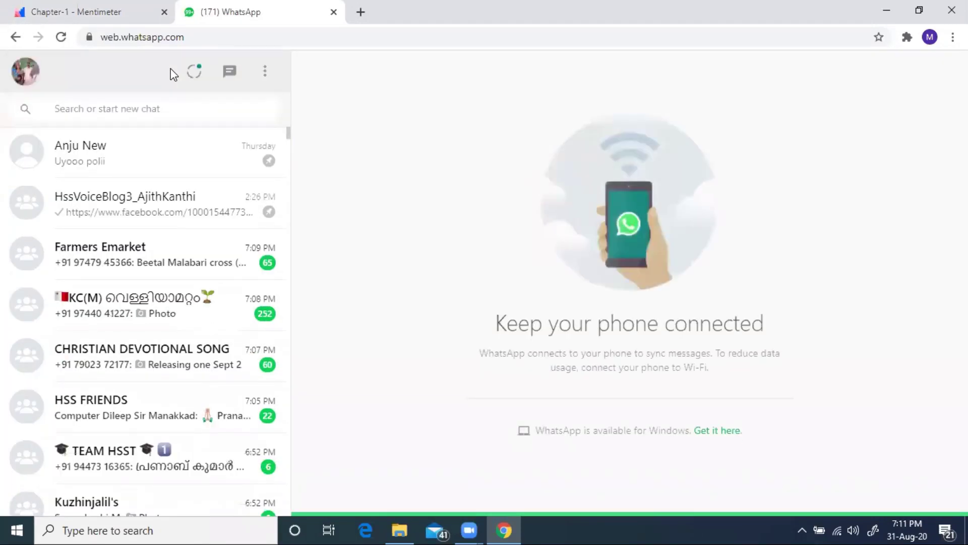
Find the contact's chat that already holds a menti.com link and send the copied voting link there twice.
{"action": "scroll", "coordinate": [129, 242], "scroll_direction": "down", "scroll_amount": 10}
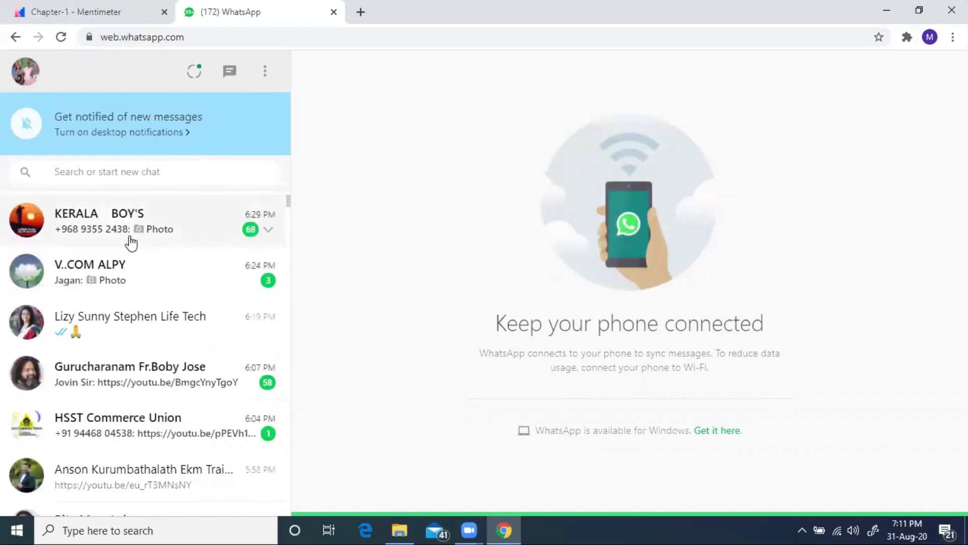
{"action": "scroll", "coordinate": [131, 243], "scroll_direction": "down", "scroll_amount": 5}
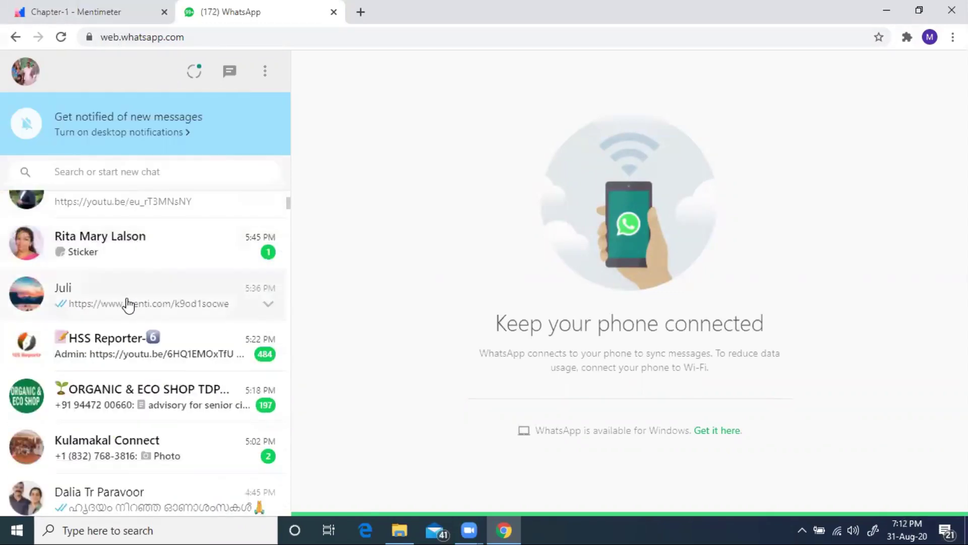
{"action": "left_click", "coordinate": [126, 303]}
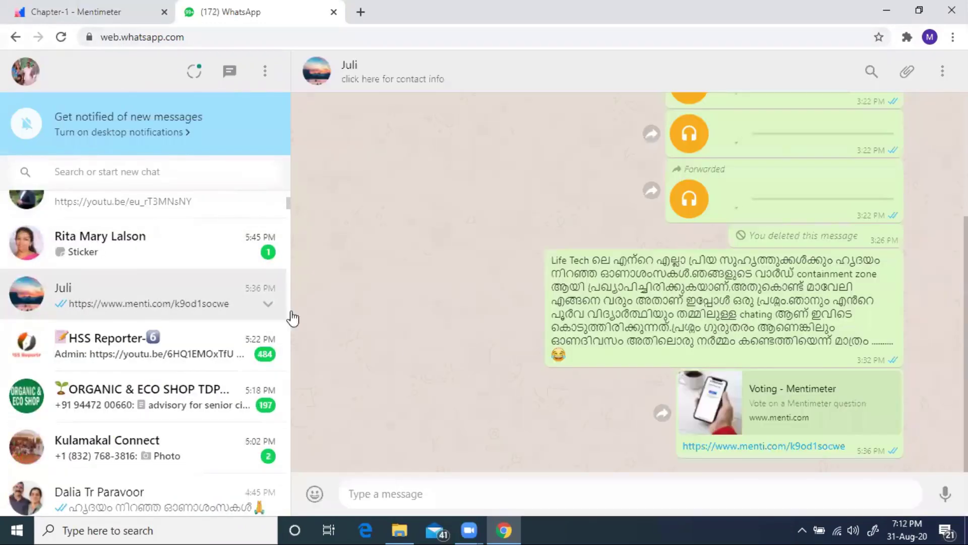
{"action": "right_click", "coordinate": [416, 497]}
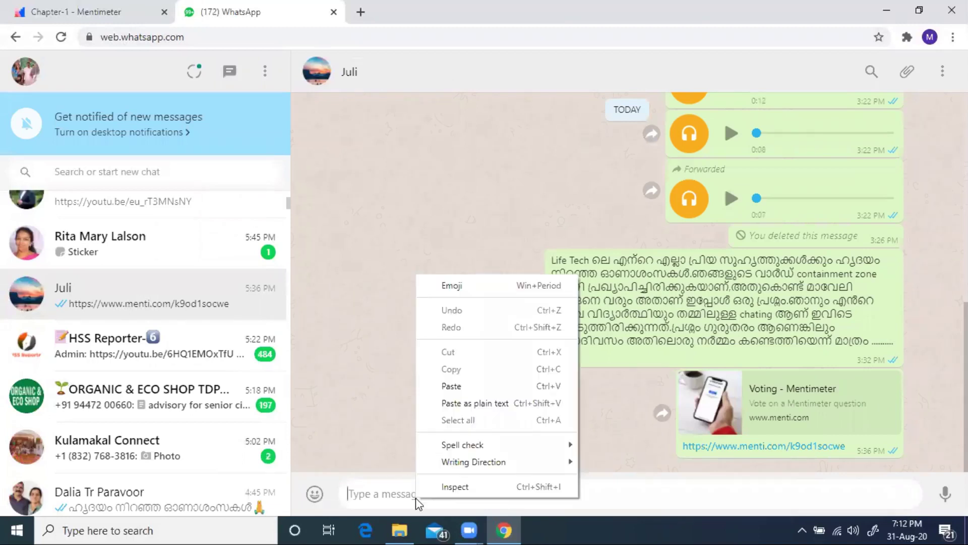
{"action": "left_click", "coordinate": [447, 386]}
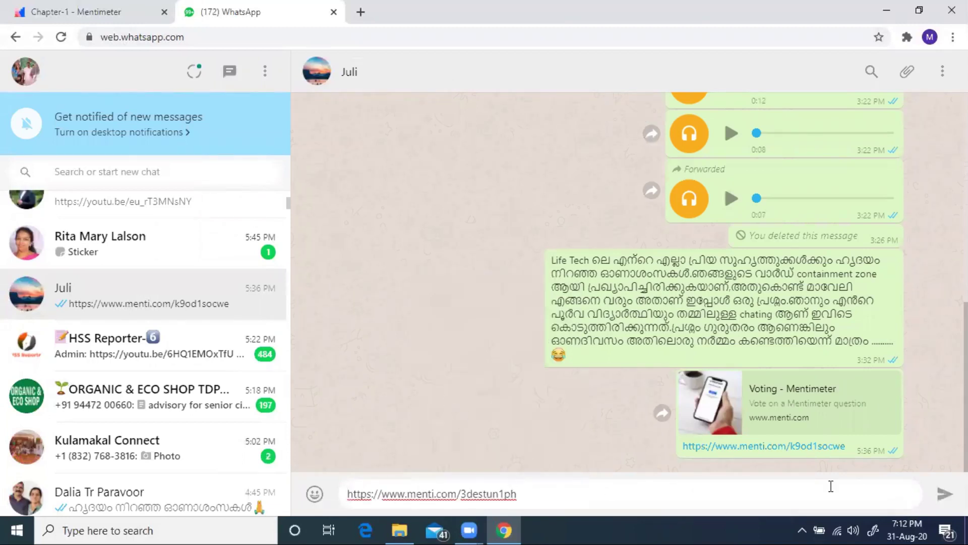
{"action": "left_click", "coordinate": [944, 494]}
{"action": "key", "text": "ctrl+v"}
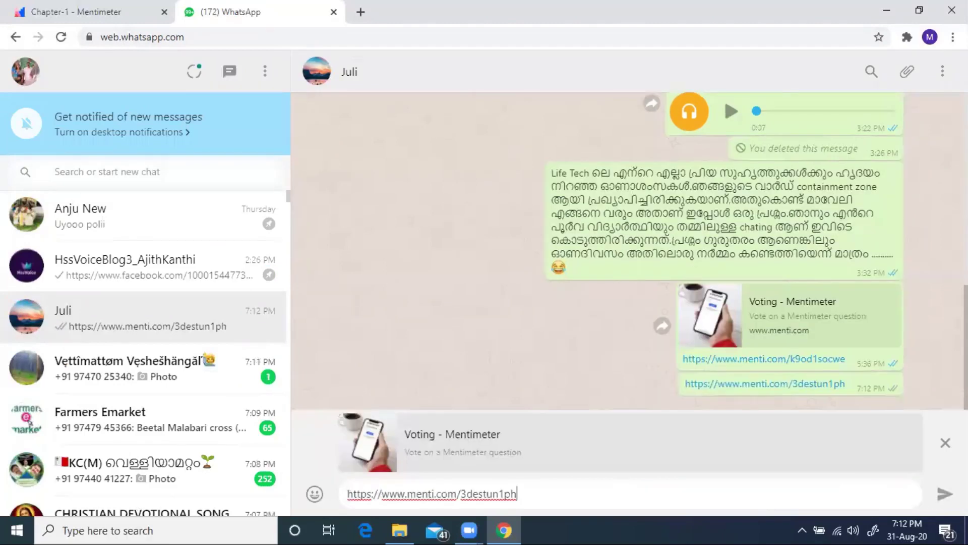
{"action": "left_click", "coordinate": [934, 490]}
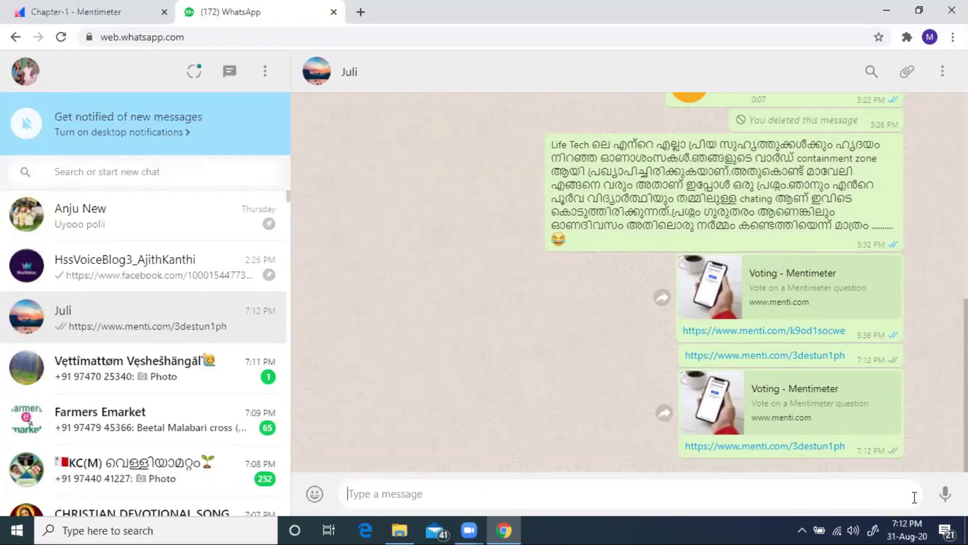
Open the last sent voting link and submit F W Taylor as the answer to the Scientific Management question.
{"action": "left_click", "coordinate": [796, 447]}
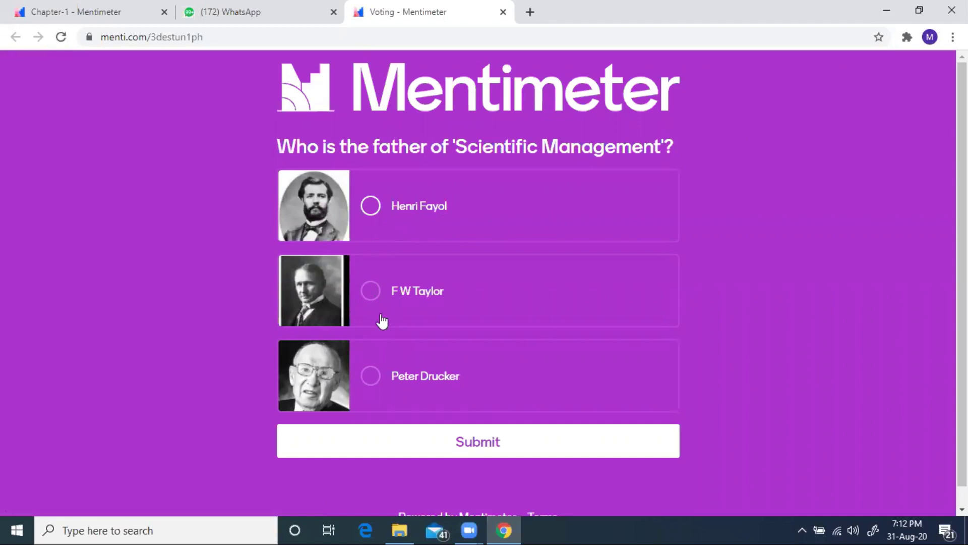
{"action": "left_click", "coordinate": [368, 292]}
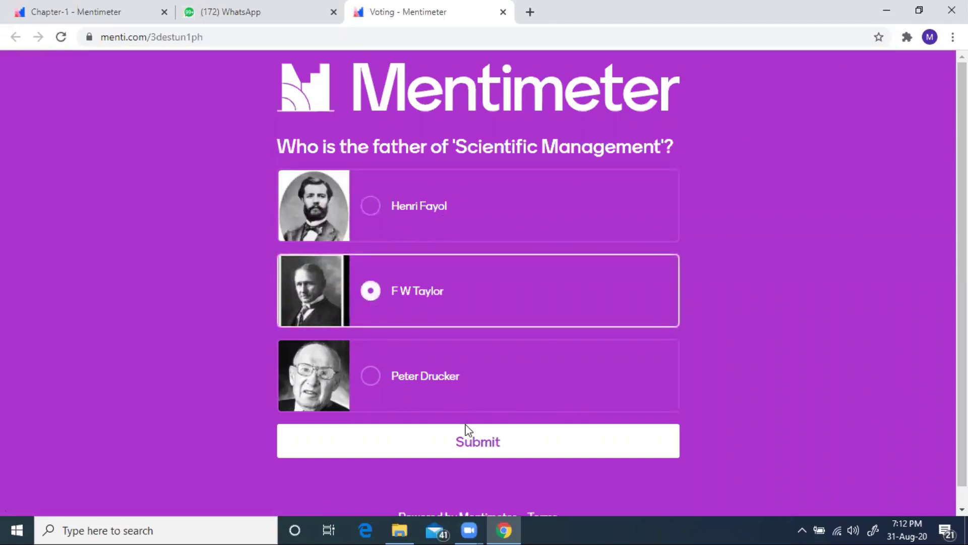
{"action": "left_click", "coordinate": [464, 443]}
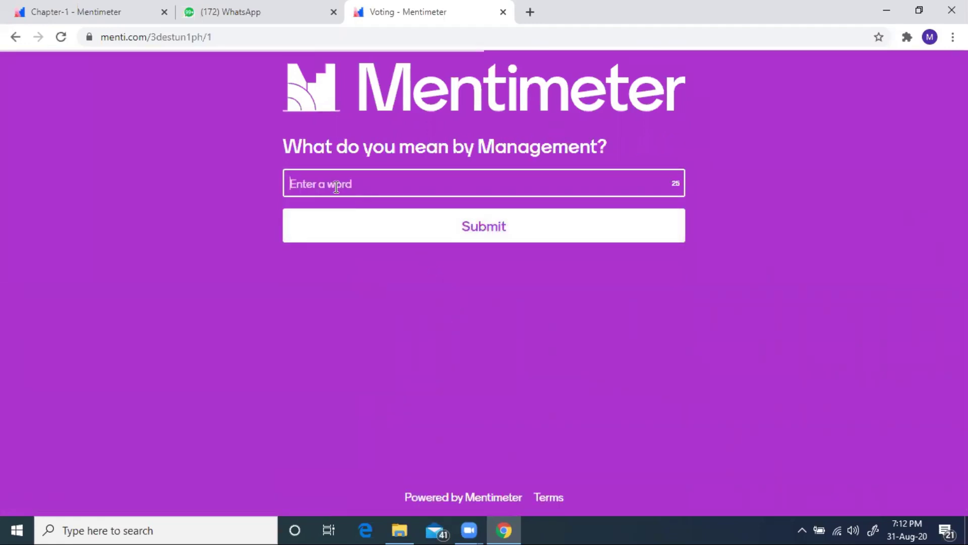
{"action": "type", "text": "It is an art"}
{"action": "key", "text": "BackSpace"}
{"action": "key", "text": "BackSpace"}
{"action": "key", "text": "BackSpace"}
{"action": "key", "text": "BackSpace"}
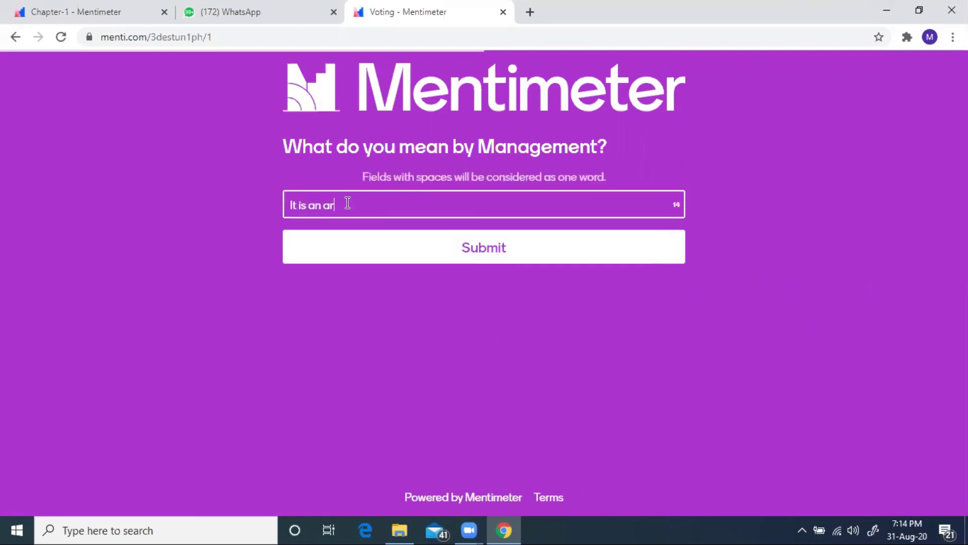
{"action": "key", "text": "BackSpace"}
{"action": "key", "text": "BackSpace"}
{"action": "key", "text": "BackSpace"}
{"action": "key", "text": "BackSpace"}
{"action": "key", "text": "BackSpace"}
{"action": "key", "text": "BackSpace"}
{"action": "key", "text": "BackSpace"}
{"action": "key", "text": "BackSpace"}
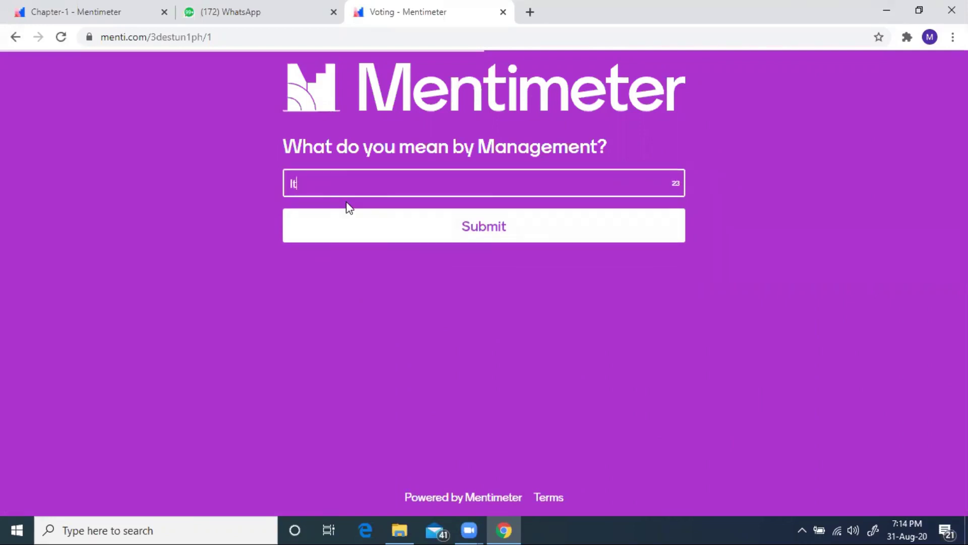
{"action": "key", "text": "BackSpace"}
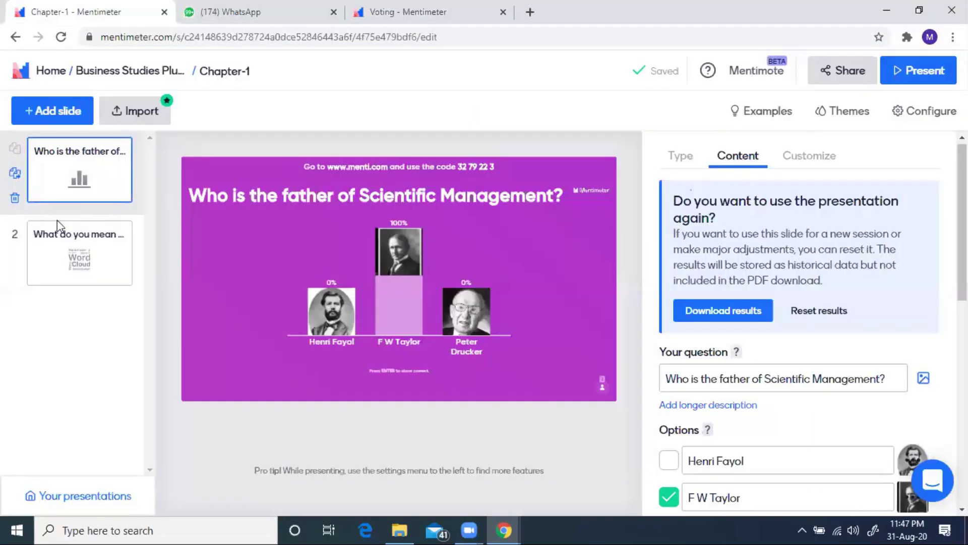
Examine the voting results on the Scientific Management slide and the Management word cloud slide.
{"action": "left_click", "coordinate": [80, 265]}
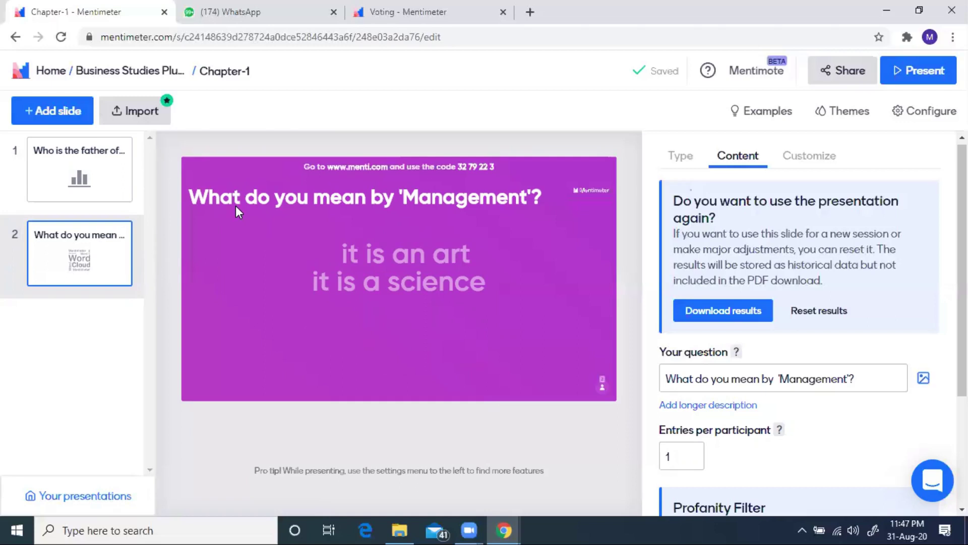
{"action": "left_click", "coordinate": [104, 190]}
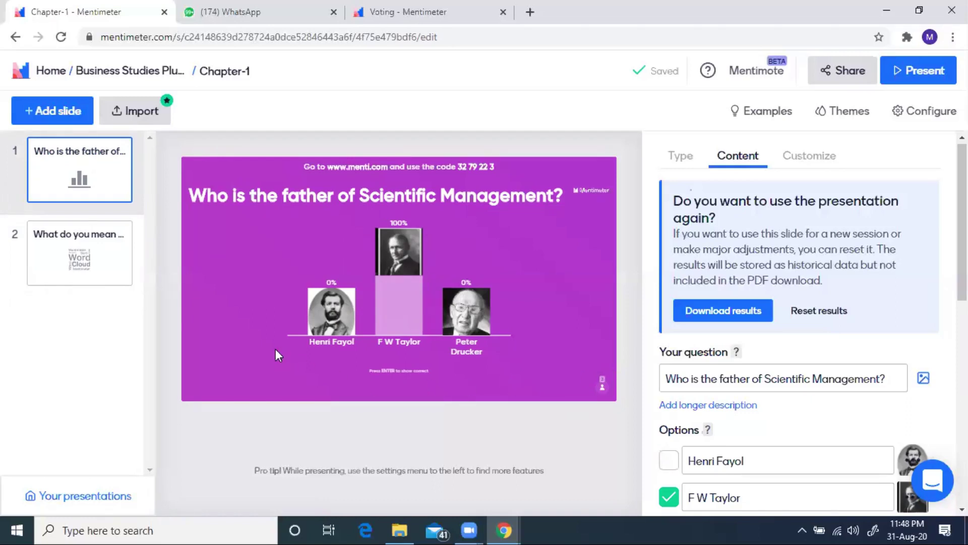
{"action": "left_click", "coordinate": [87, 265]}
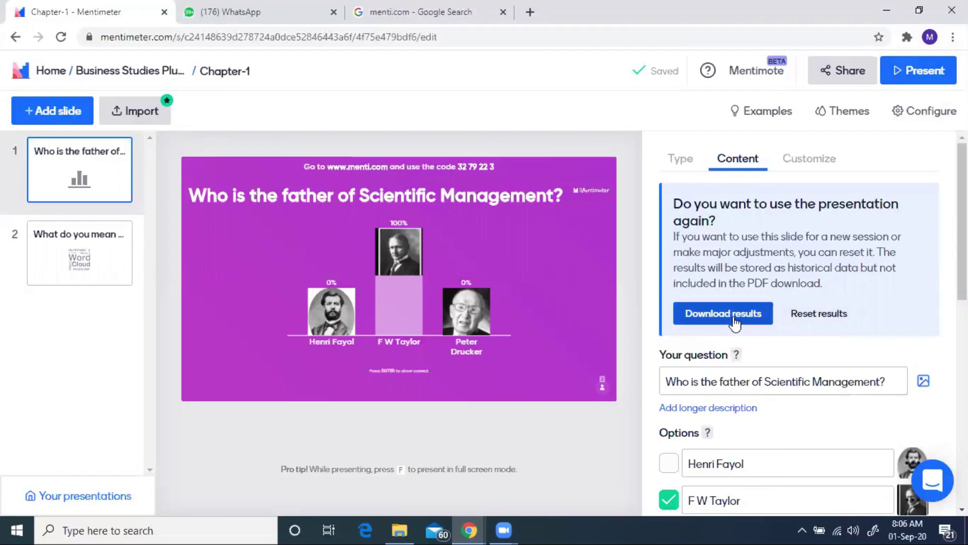
Open the results download page and download the results screenshot for the Scientific Management question.
{"action": "left_click", "coordinate": [705, 324]}
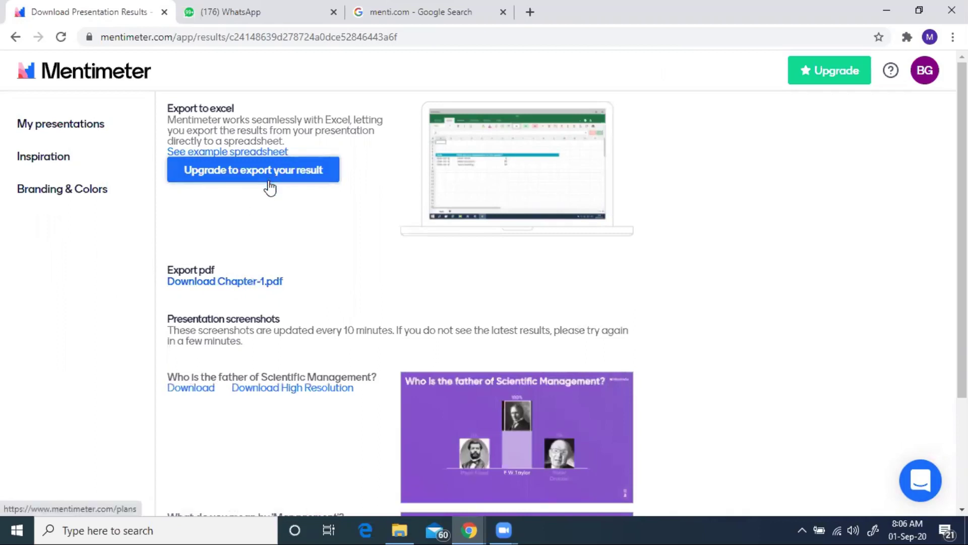
{"action": "scroll", "coordinate": [273, 208], "scroll_direction": "down", "scroll_amount": 1}
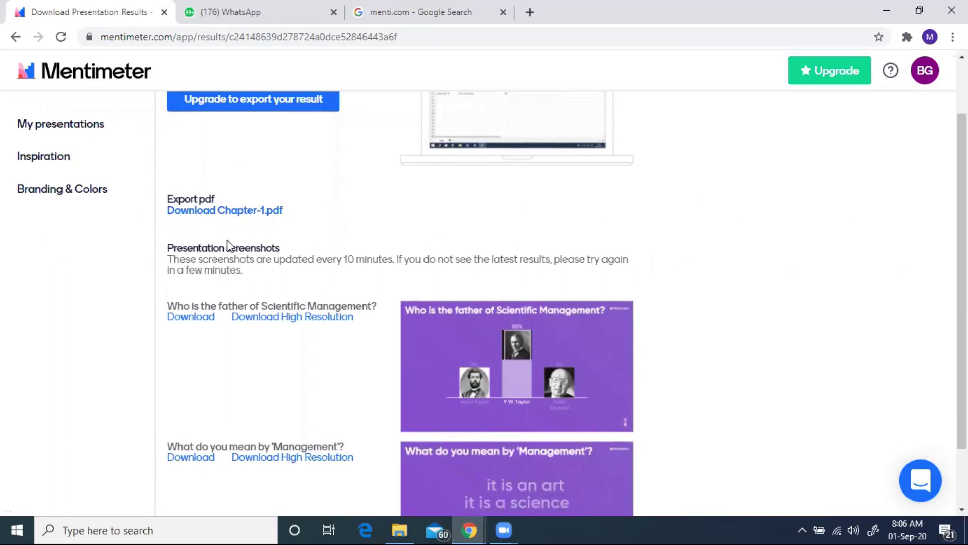
{"action": "left_click", "coordinate": [193, 322]}
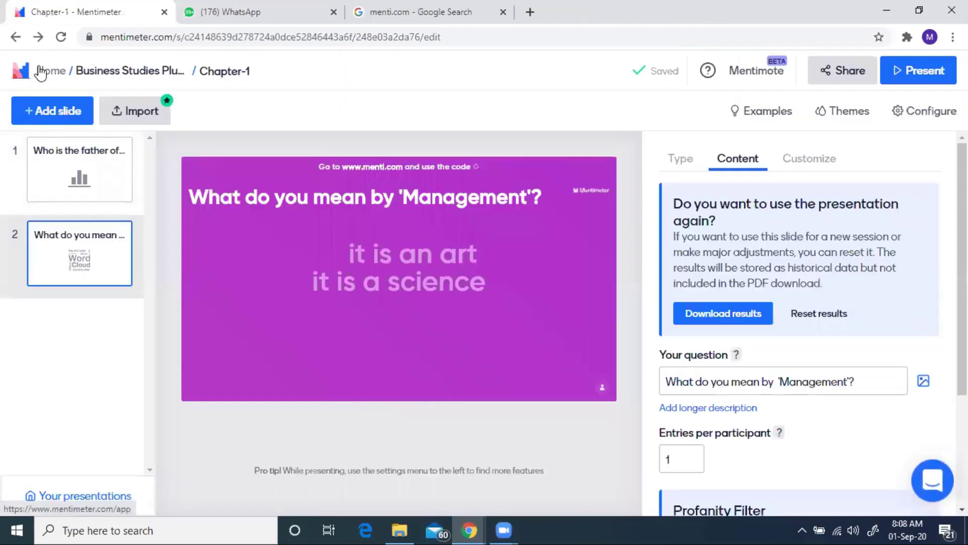
Reopen the Chapter-1 presentation from the Business Studies Plus Two folder and configure its presentation pace as Presenter pace.
{"action": "left_click", "coordinate": [42, 72]}
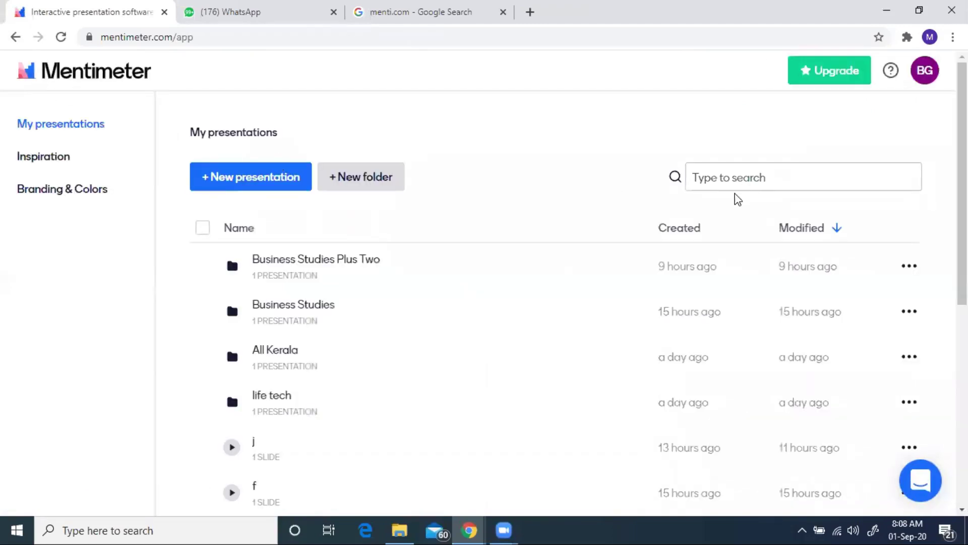
{"action": "left_click", "coordinate": [322, 267]}
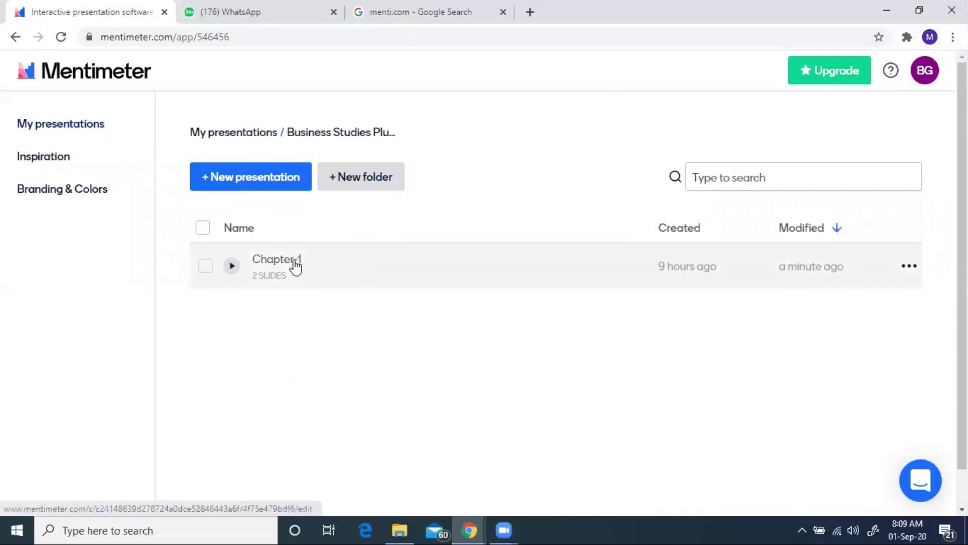
{"action": "left_click", "coordinate": [296, 267]}
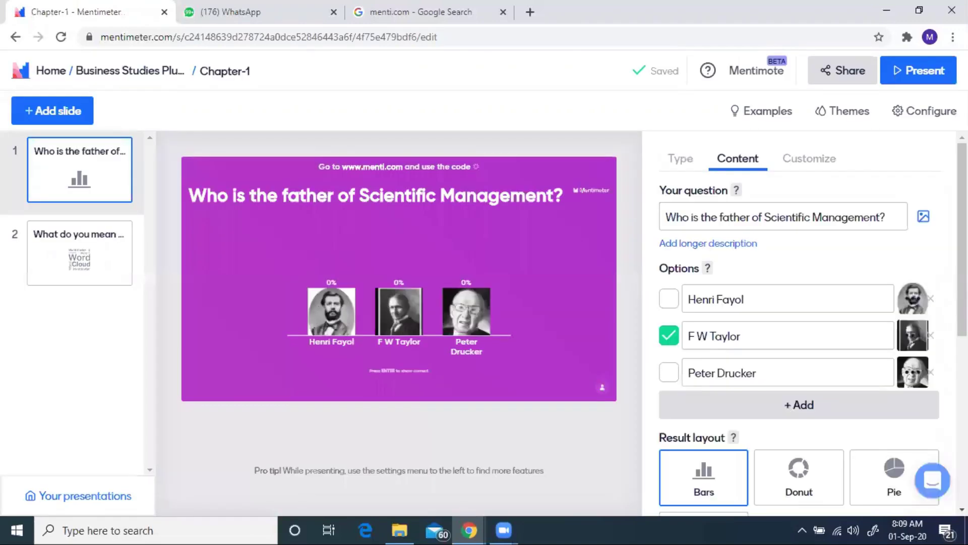
{"action": "left_click", "coordinate": [917, 115]}
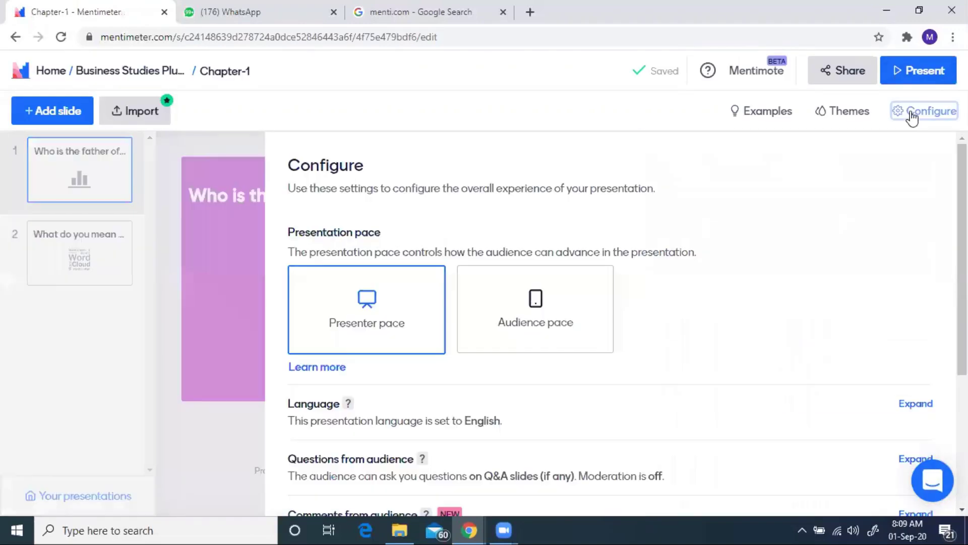
{"action": "left_click", "coordinate": [416, 327]}
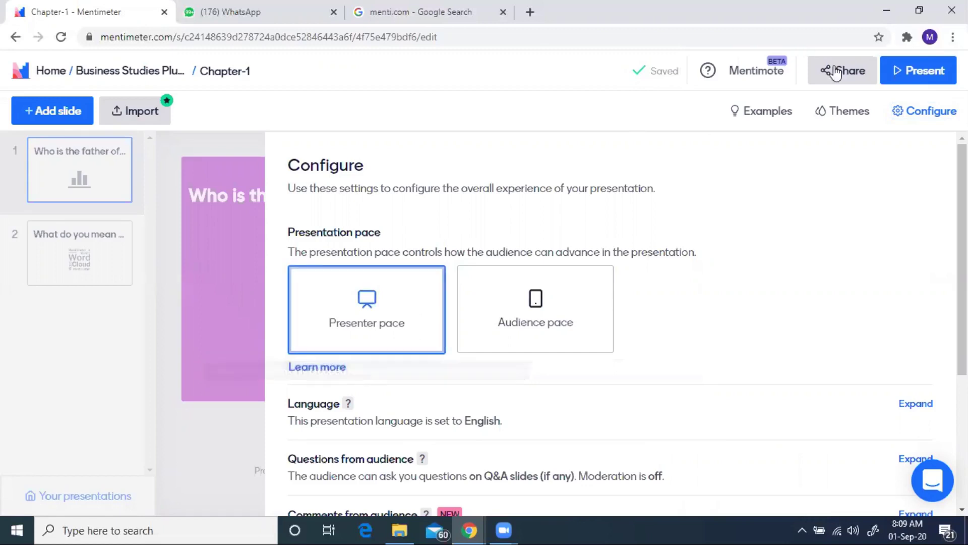
Open the participation sharing options of the Chapter-1 presentation and copy its voting link.
{"action": "left_click", "coordinate": [852, 76]}
{"action": "left_click", "coordinate": [854, 76]}
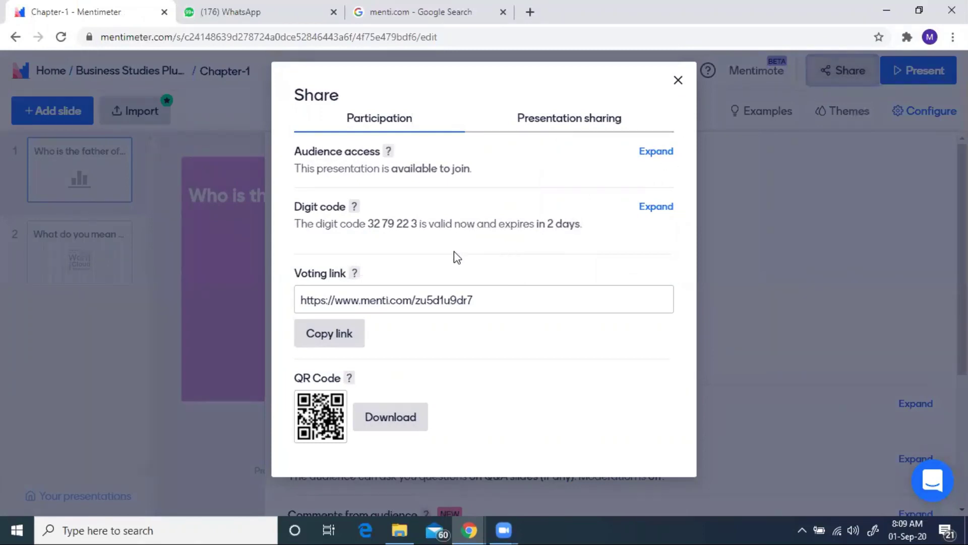
{"action": "left_click", "coordinate": [342, 326]}
Shrink the browser window, search for menti.com in a new tab and open the Mentimeter page for joining a presentation.
{"action": "left_click", "coordinate": [919, 11]}
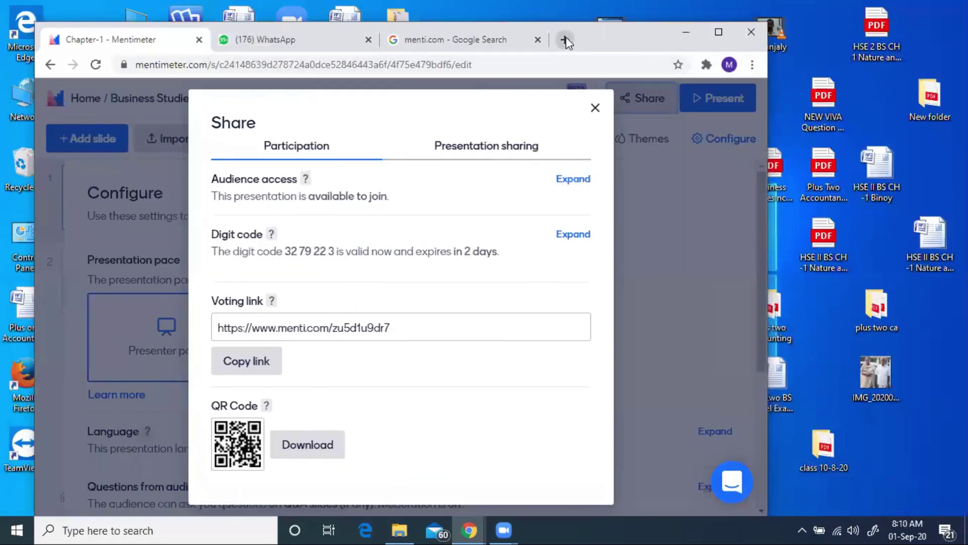
{"action": "left_click", "coordinate": [566, 38]}
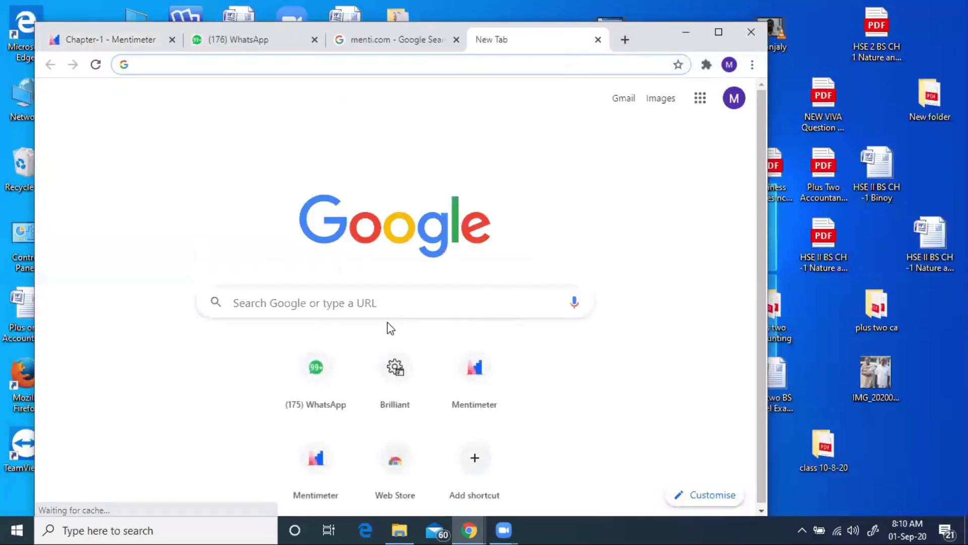
{"action": "left_click", "coordinate": [377, 303]}
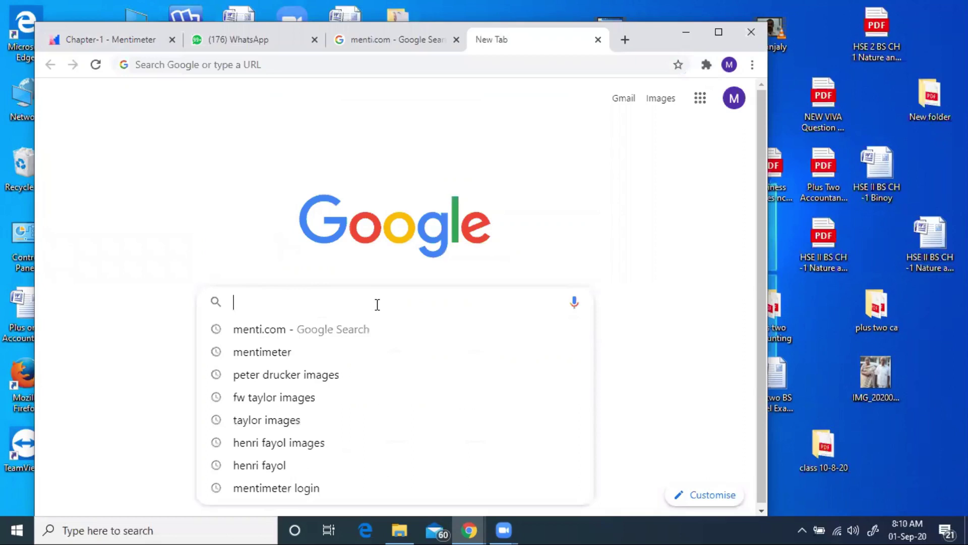
{"action": "left_click", "coordinate": [344, 333]}
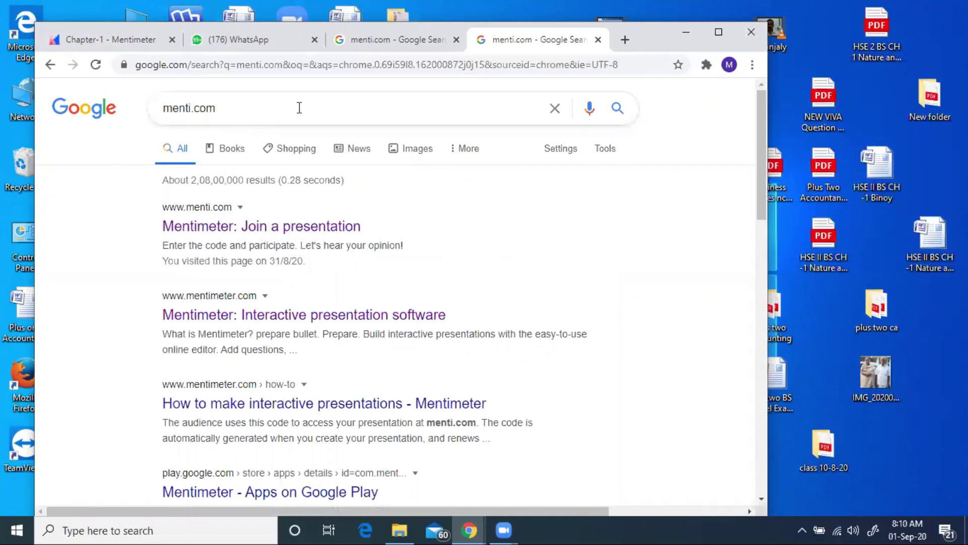
{"action": "left_click", "coordinate": [617, 108]}
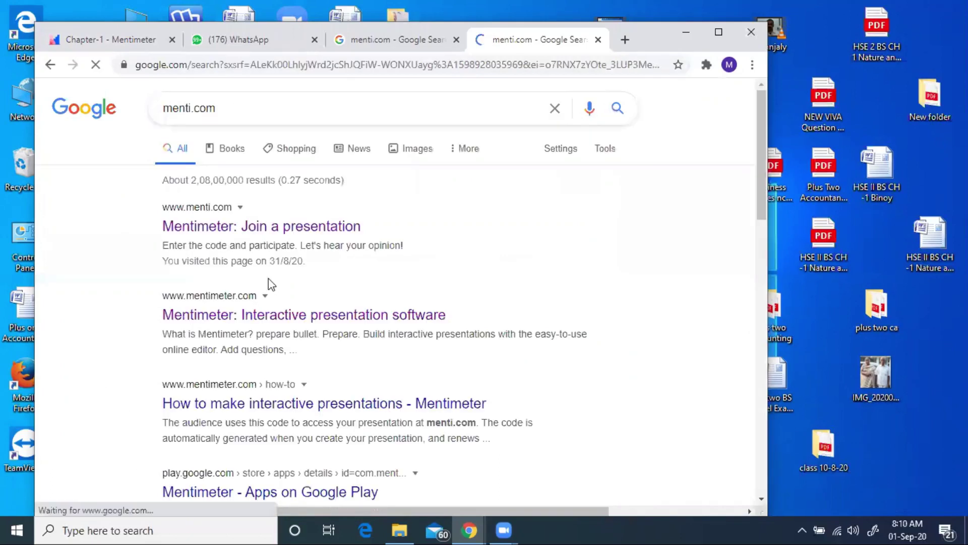
{"action": "left_click", "coordinate": [217, 229]}
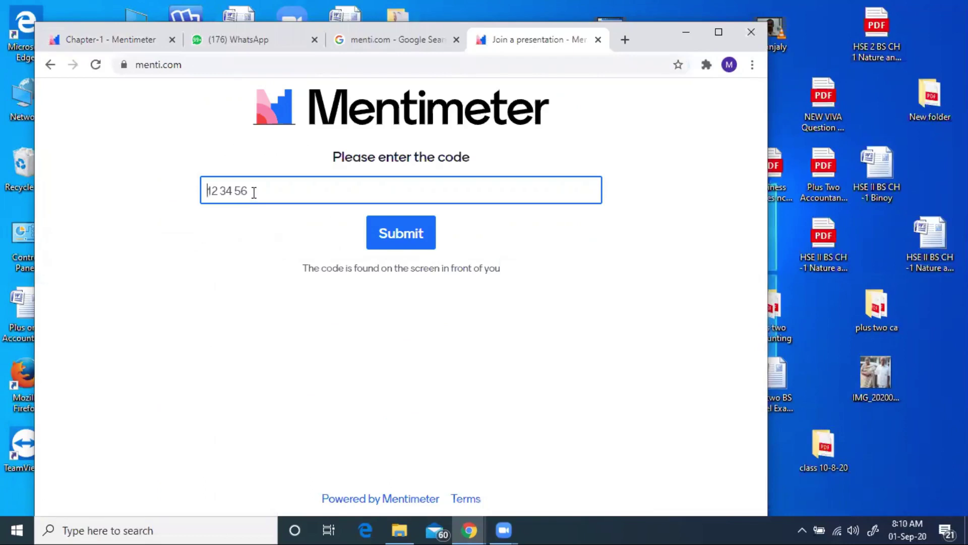
Join the presentation with its digit code and try to submit F W Taylor as the answer to the Scientific Management question.
{"action": "type", "text": "3279223"}
{"action": "left_click", "coordinate": [388, 231]}
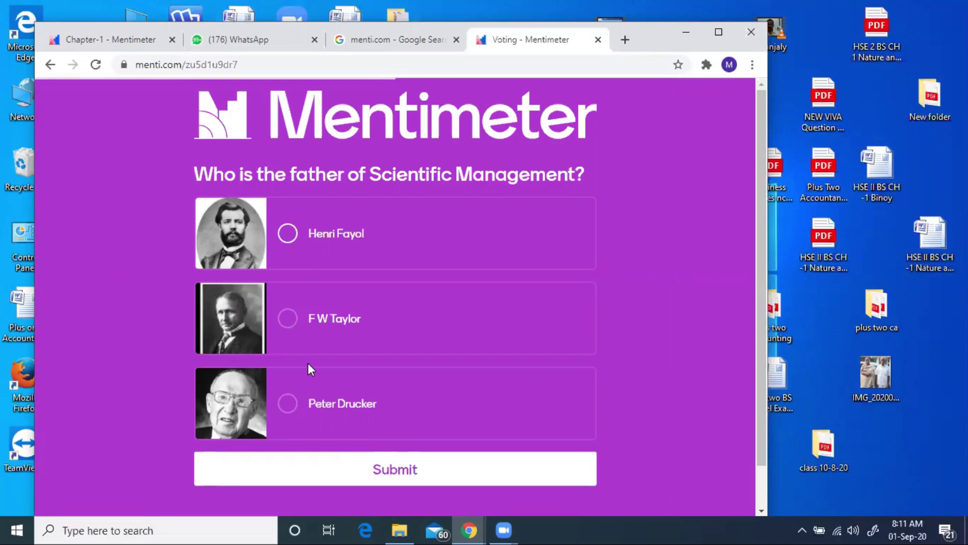
{"action": "left_click", "coordinate": [292, 319]}
{"action": "left_click", "coordinate": [405, 469]}
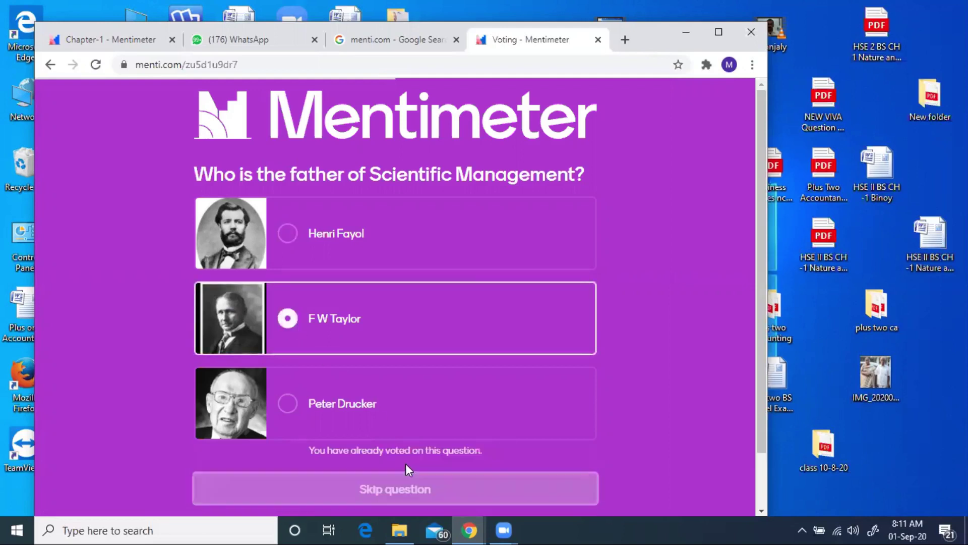